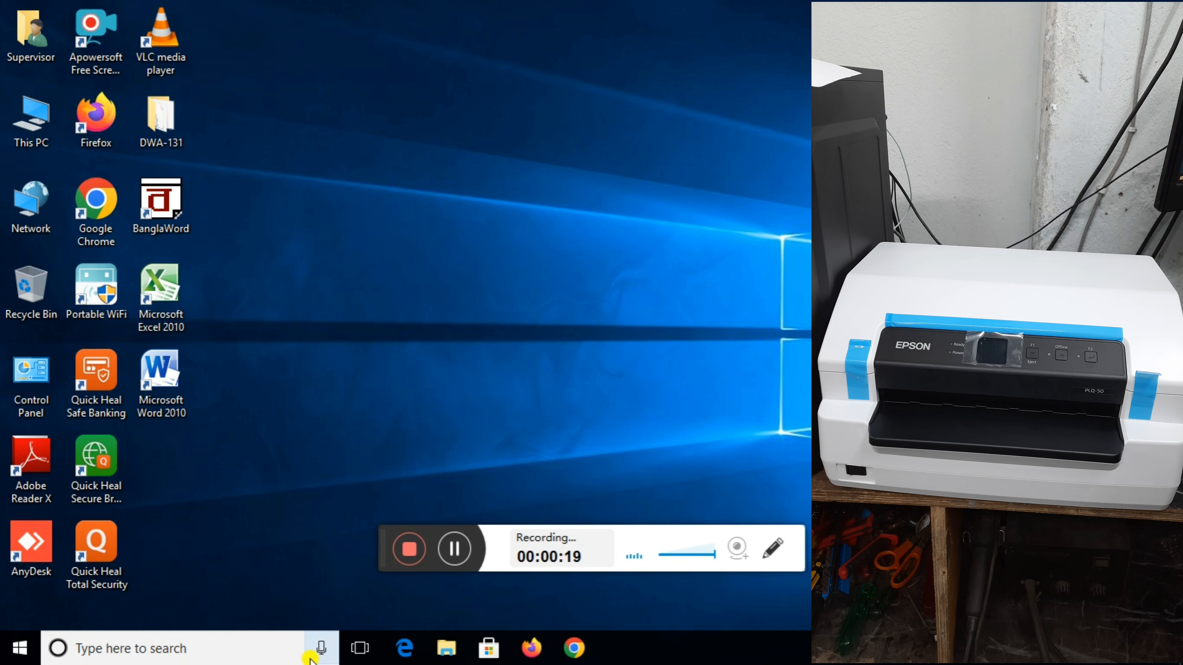
pyautogui.moveTo(378, 536); pyautogui.dragTo(372, 638)
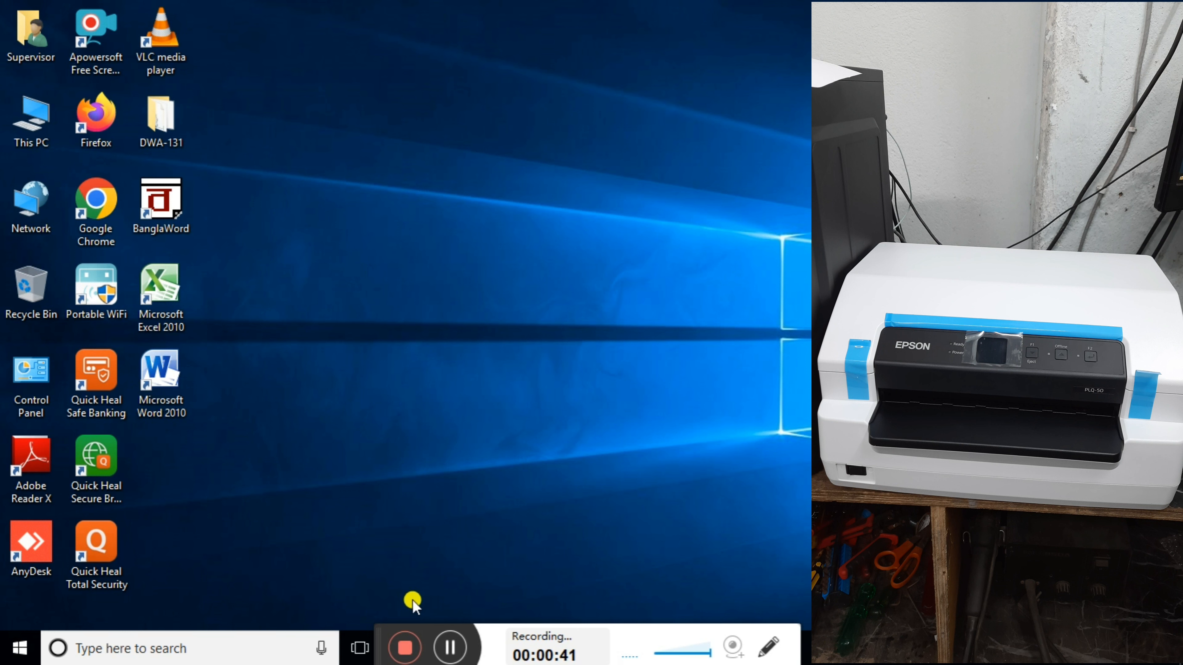
pyautogui.moveTo(370, 627); pyautogui.dragTo(47, 624)
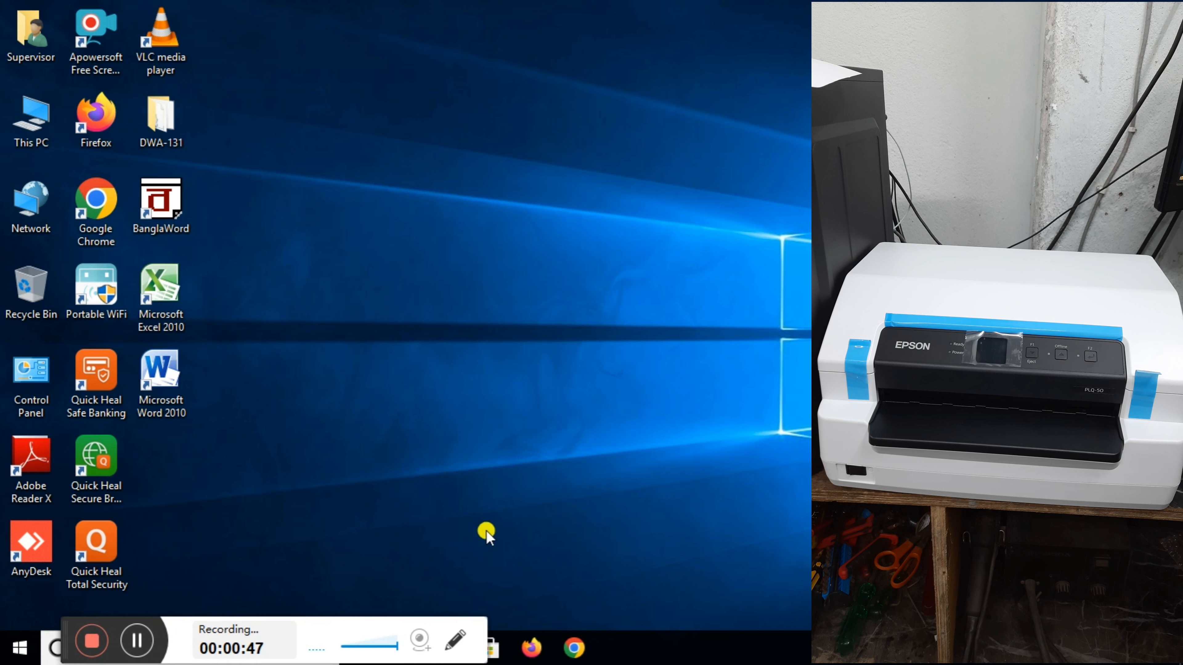
# Switch to Google Chrome and open google.com
pyautogui.click(574, 647)
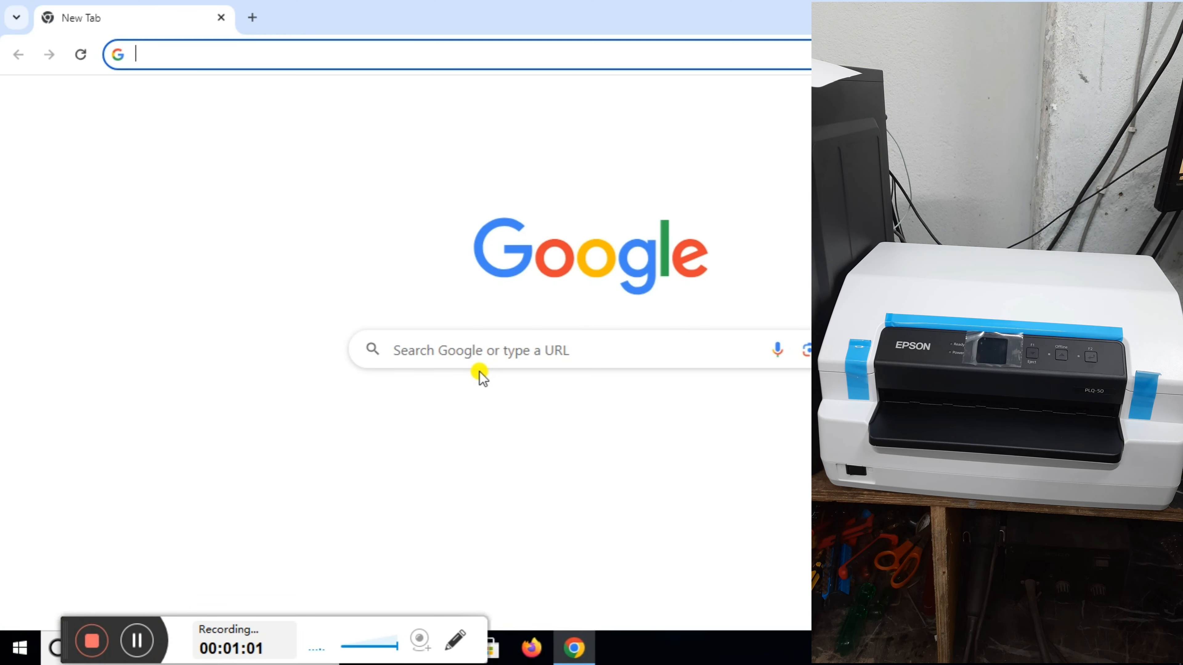
pyautogui.write('g')
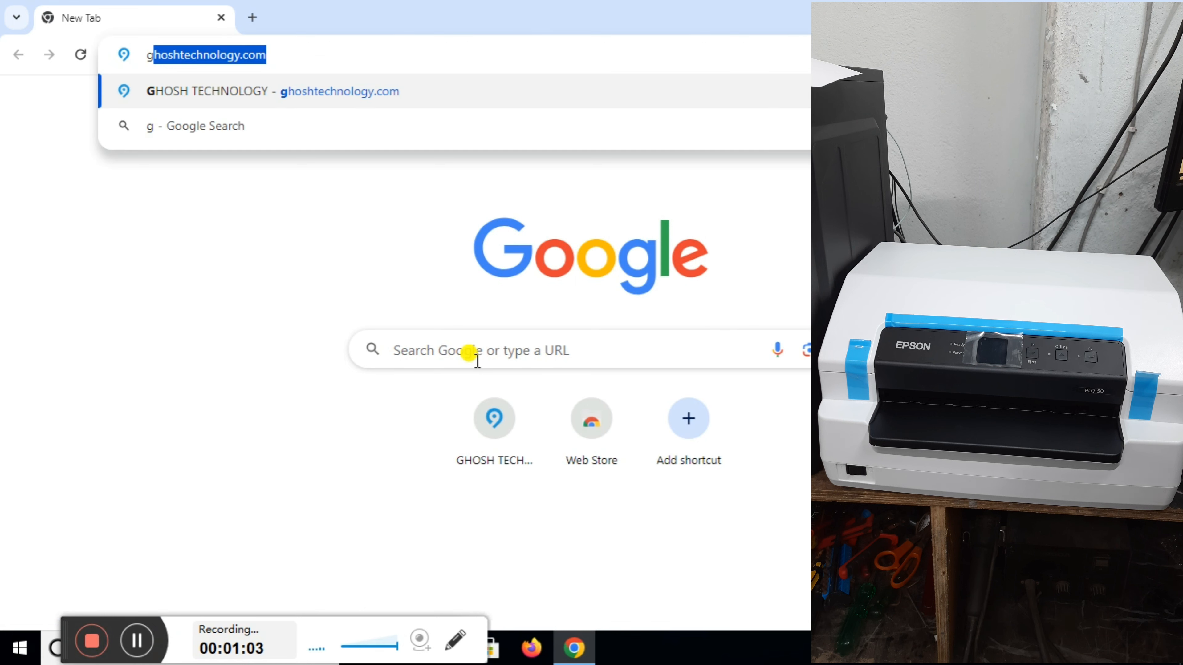
pyautogui.write('oo')
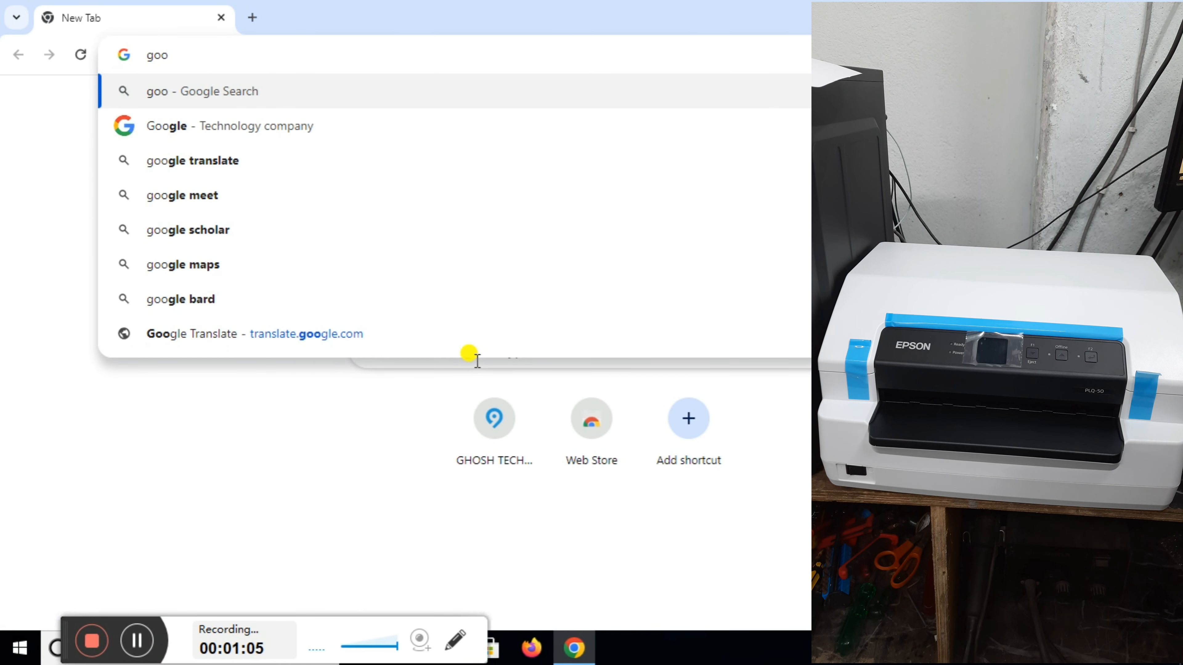
pyautogui.write('gle')
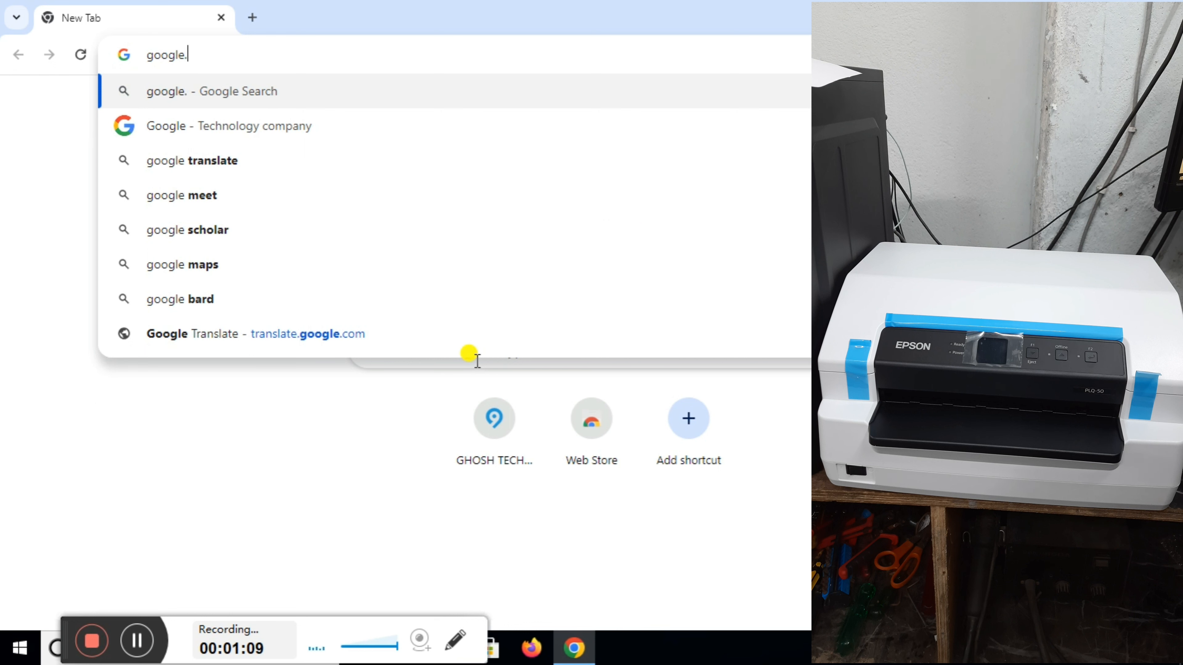
pyautogui.write('.com')
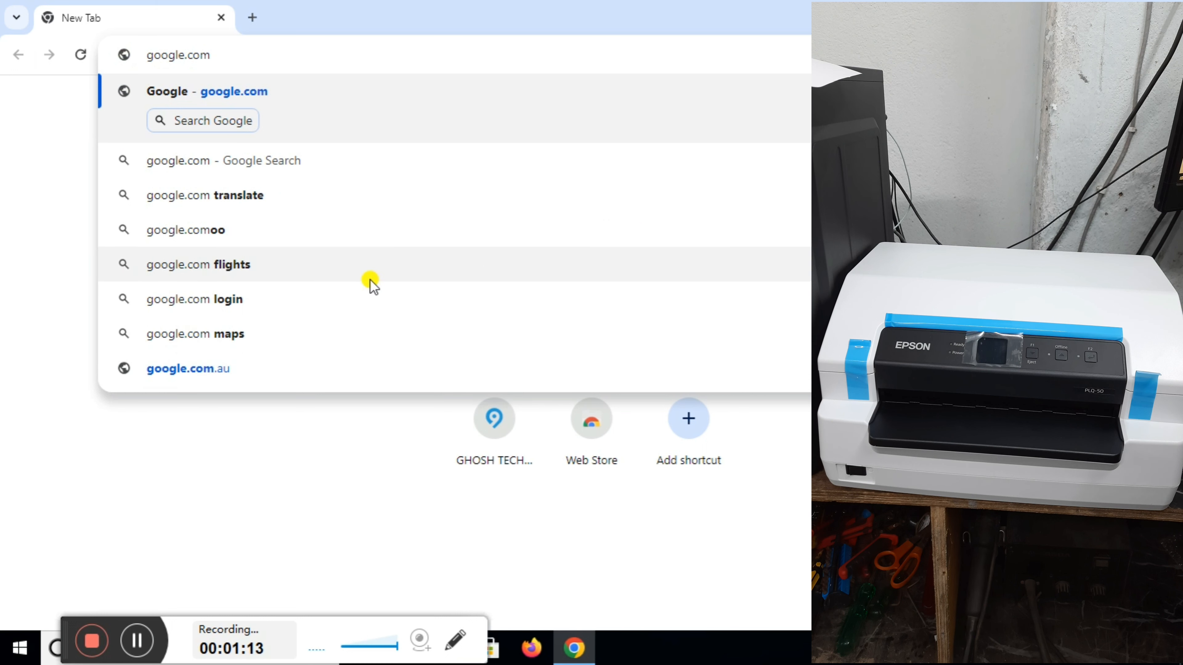
pyautogui.click(246, 92)
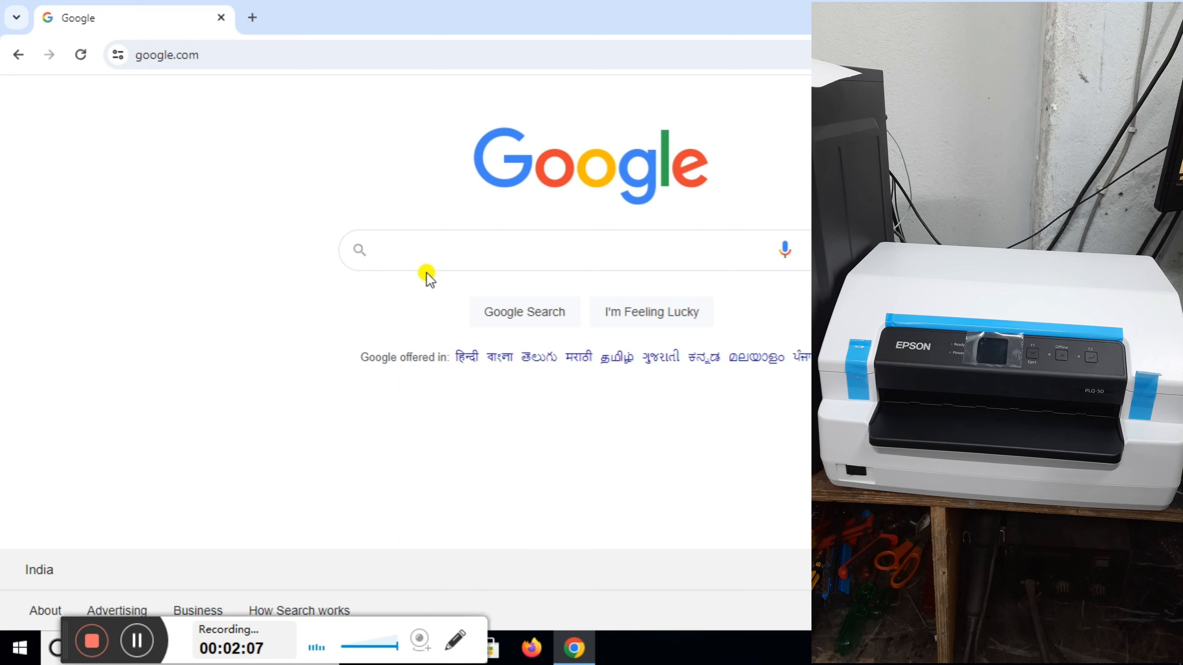
# Search Google for "epson plq 50 driver" and open Epson's PLQ-50/PLQ-50M Printer Driver (+ Cat File) page
pyautogui.write('e')
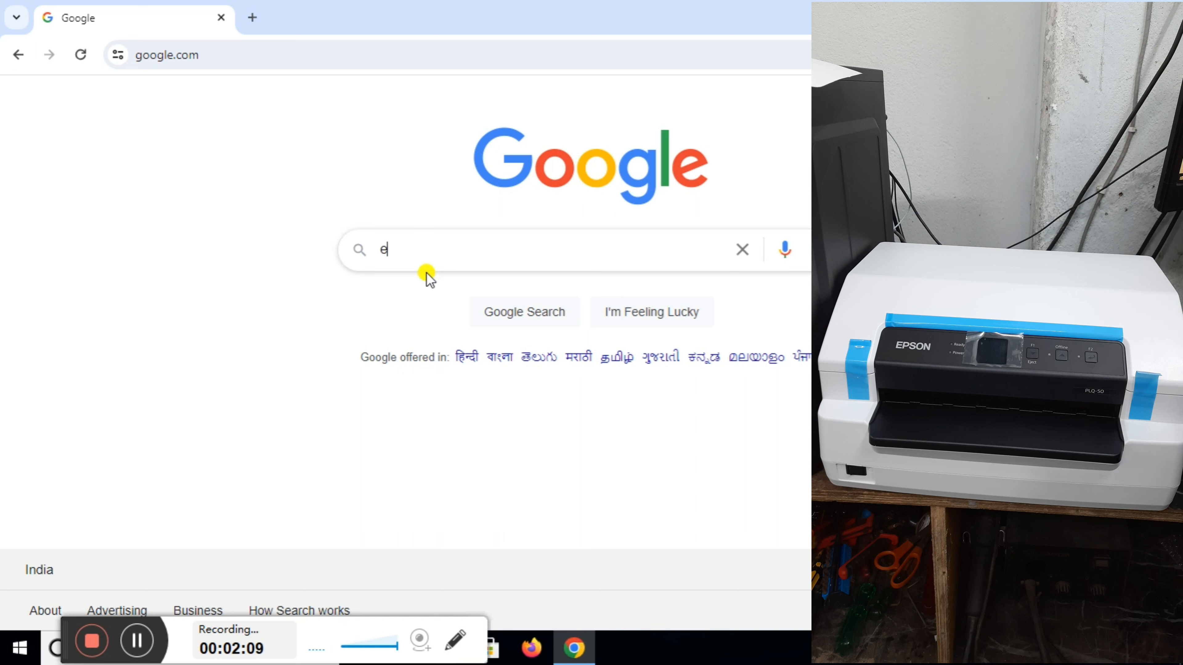
pyautogui.write('p')
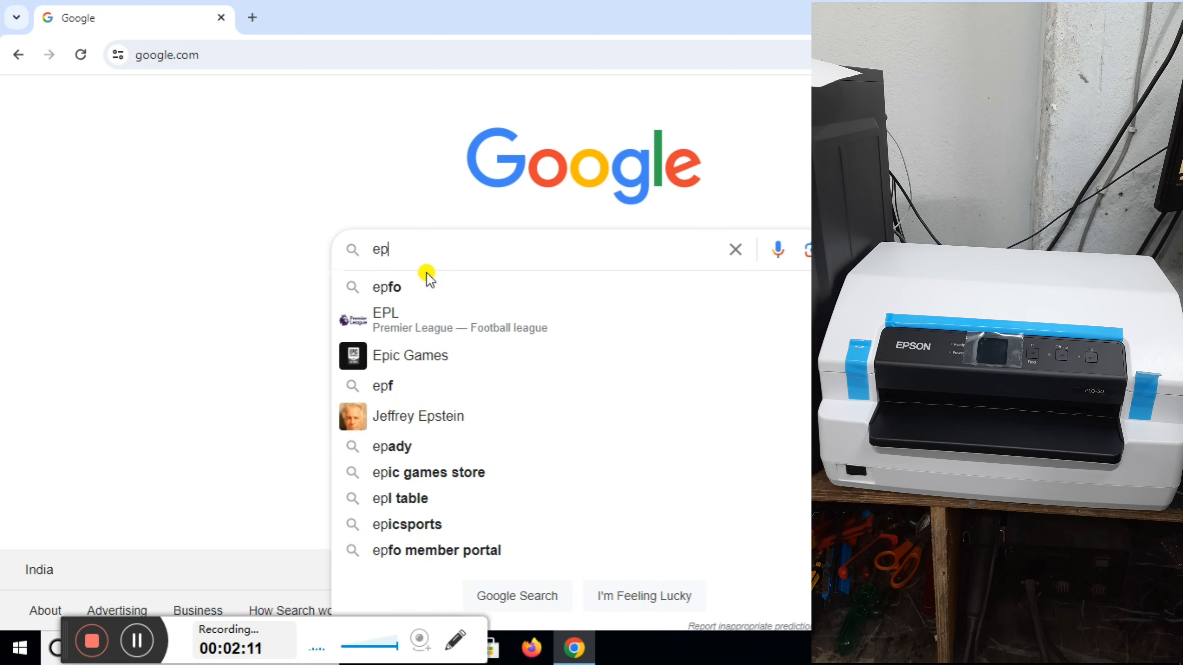
pyautogui.write('son ')
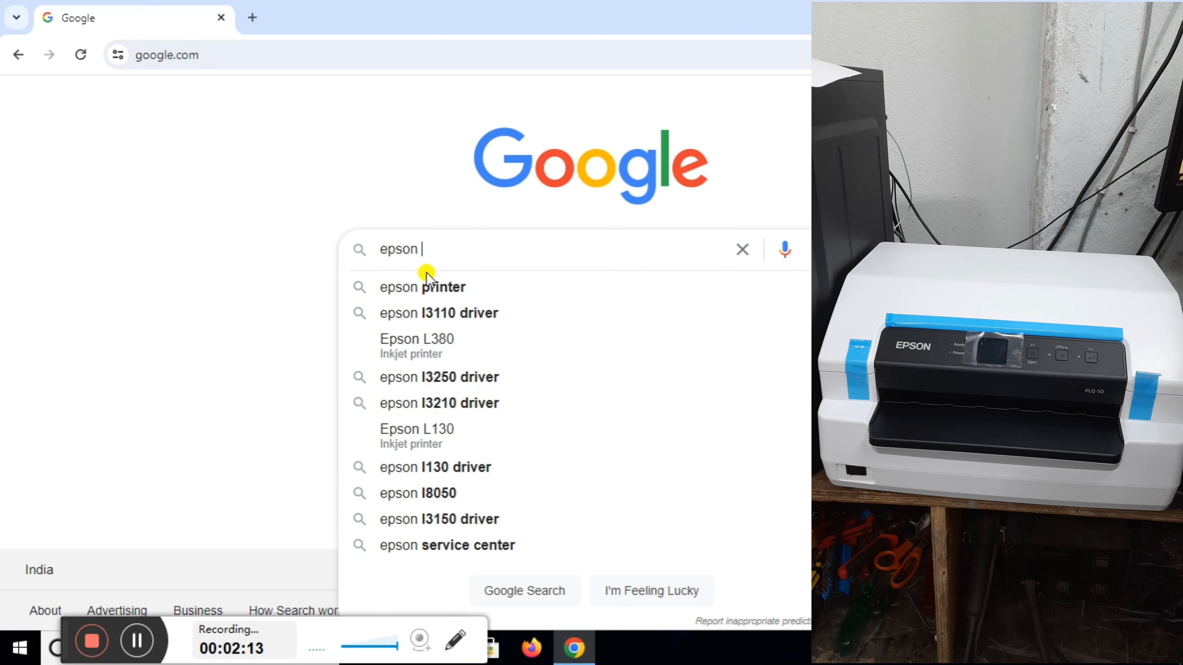
pyautogui.write('plq')
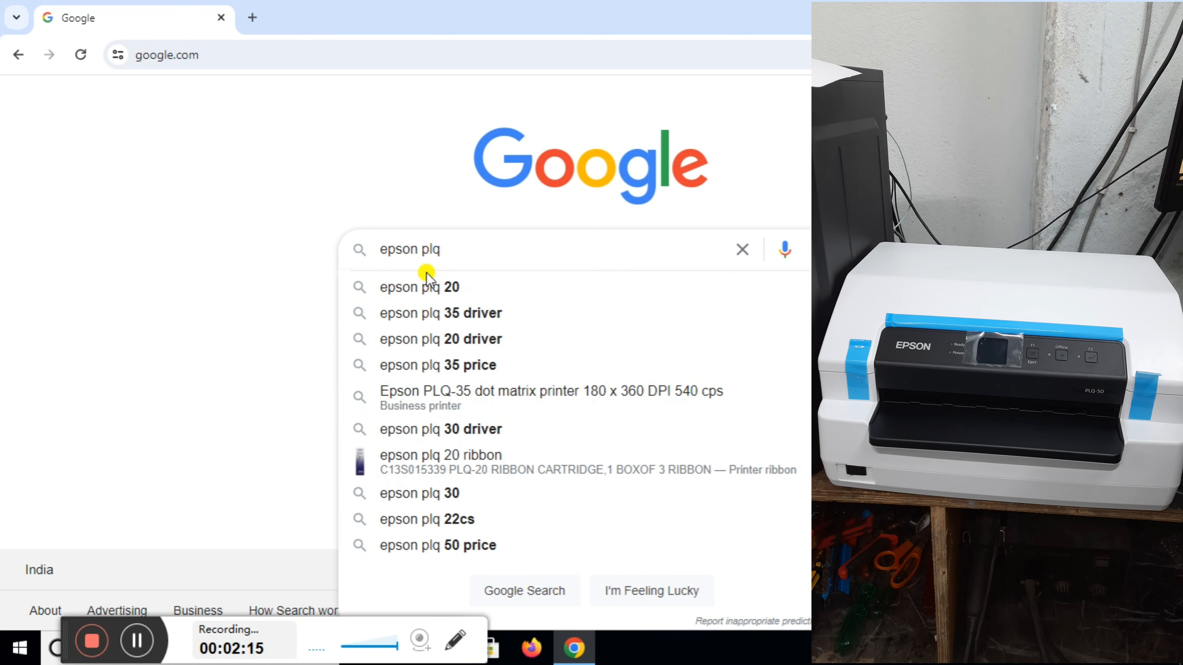
pyautogui.write(' 50')
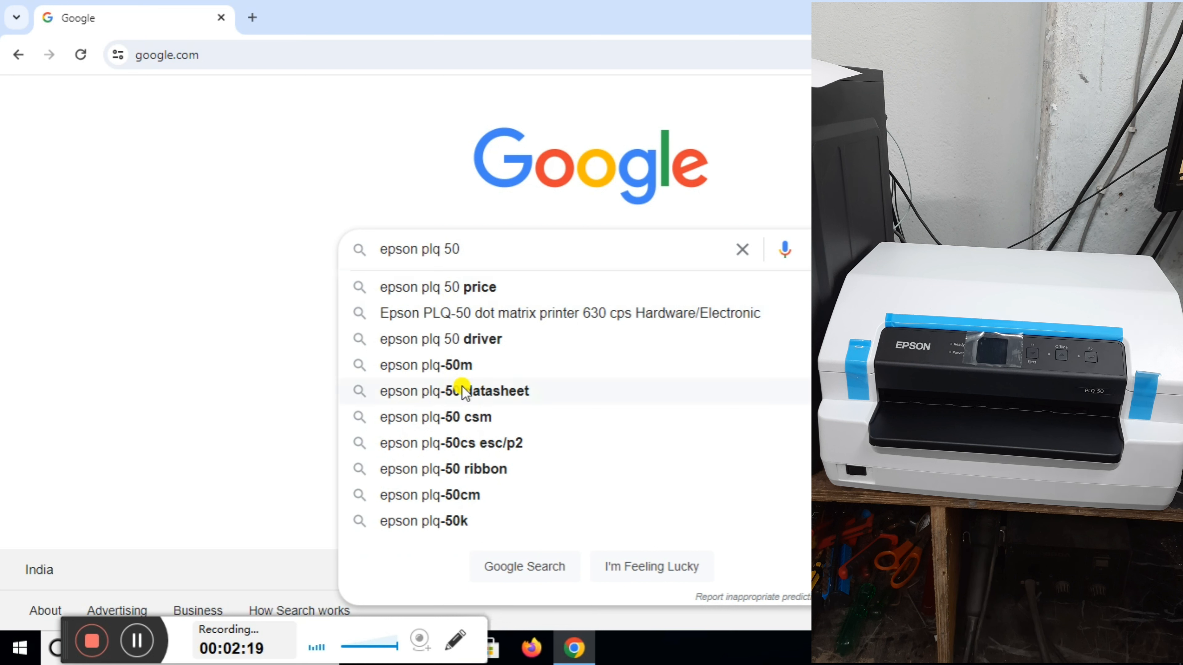
pyautogui.click(451, 338)
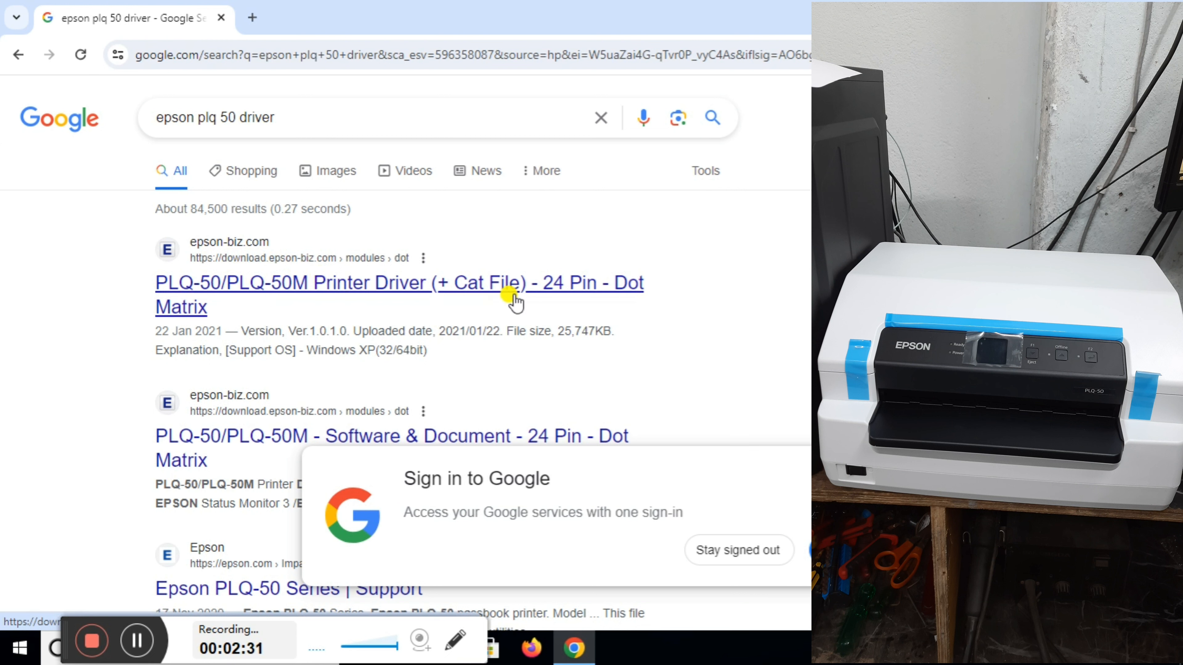
pyautogui.click(392, 290)
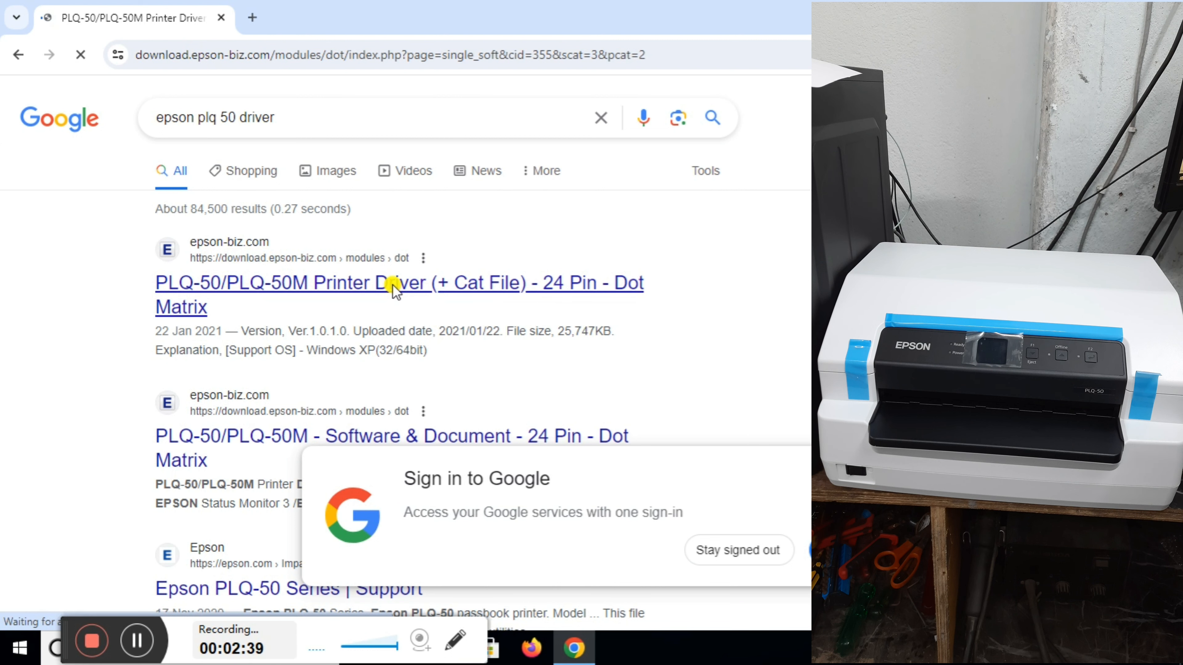
# Examine the supported operating systems and the version listed for the PLQ-50/PLQ-50M printer driver
pyautogui.scroll(-3, 617, 339)
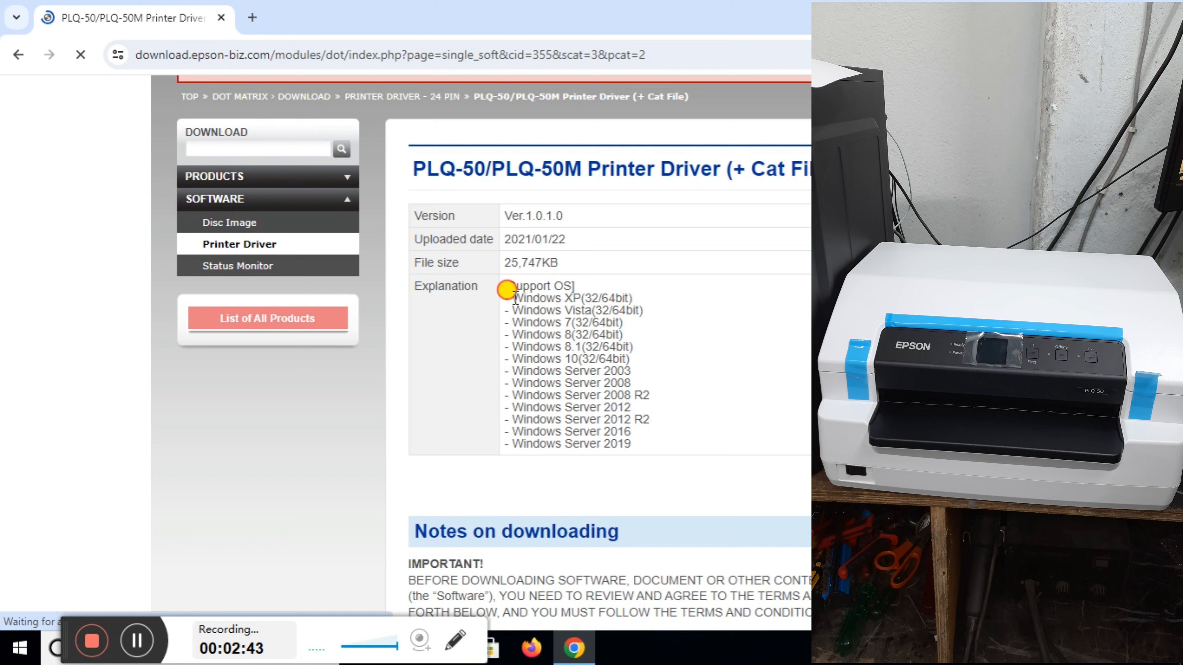
pyautogui.moveTo(516, 298); pyautogui.dragTo(642, 450)
pyautogui.click(662, 358)
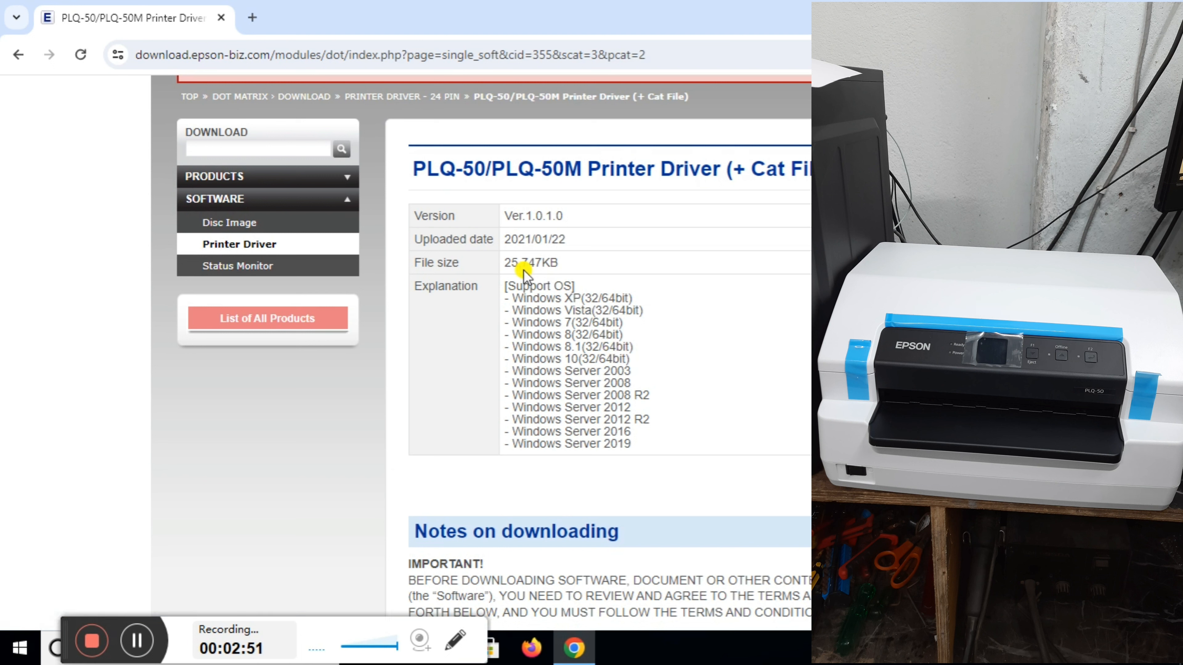
pyautogui.moveTo(561, 299); pyautogui.dragTo(642, 323)
pyautogui.click(677, 372)
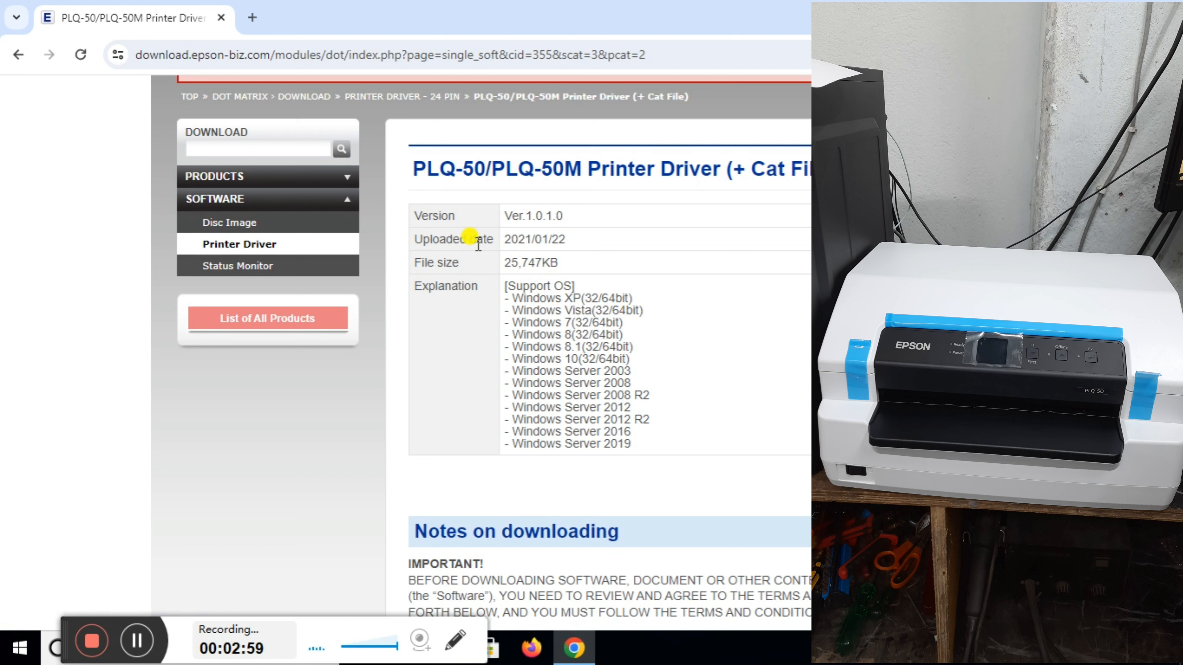
pyautogui.moveTo(565, 239); pyautogui.dragTo(601, 215)
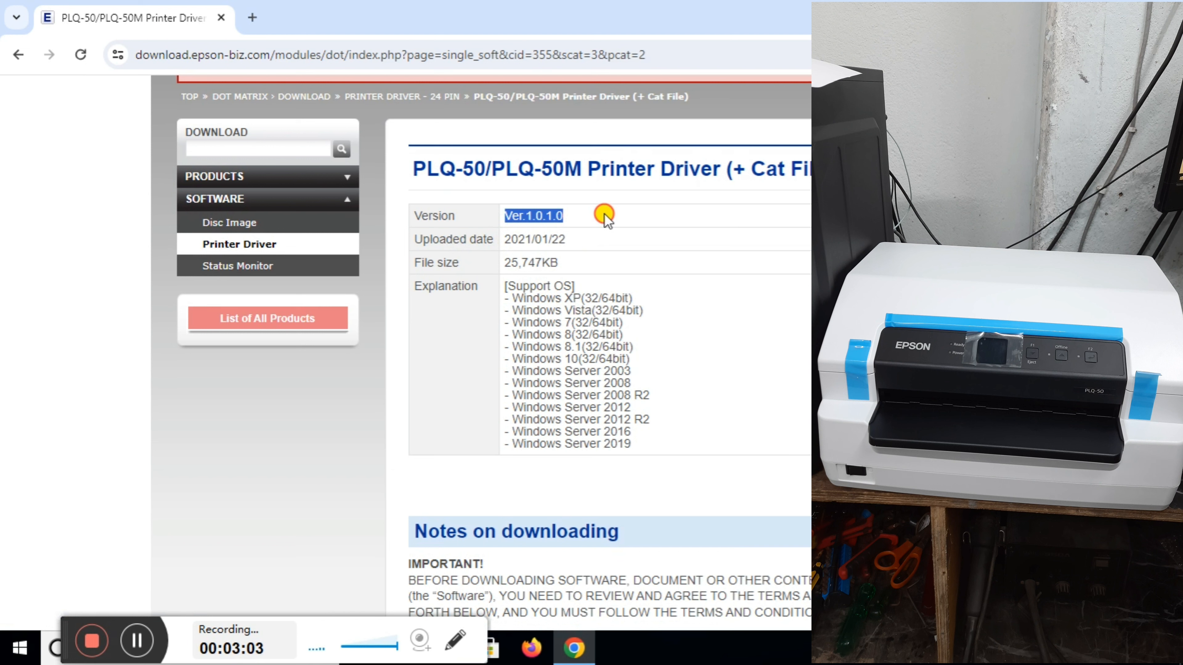
# Accept the download terms and download the PLQ-50/PLQ-50M Printer Driver (+ Cat File) archive
pyautogui.scroll(-3, 595, 270)
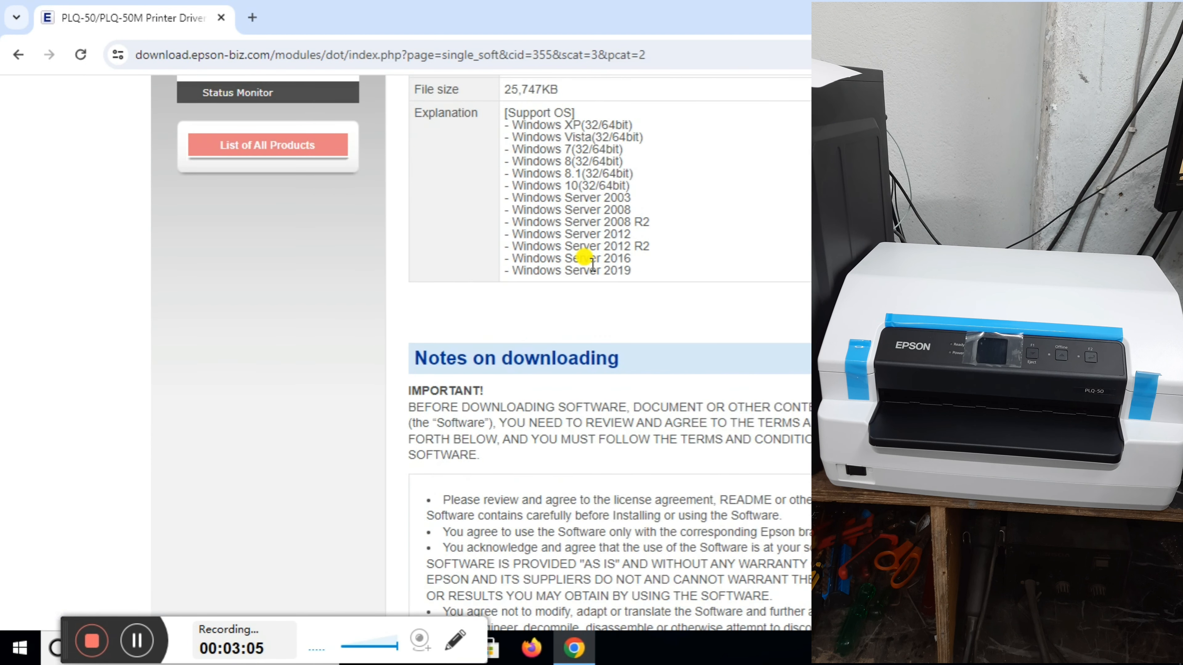
pyautogui.scroll(-6, 592, 264)
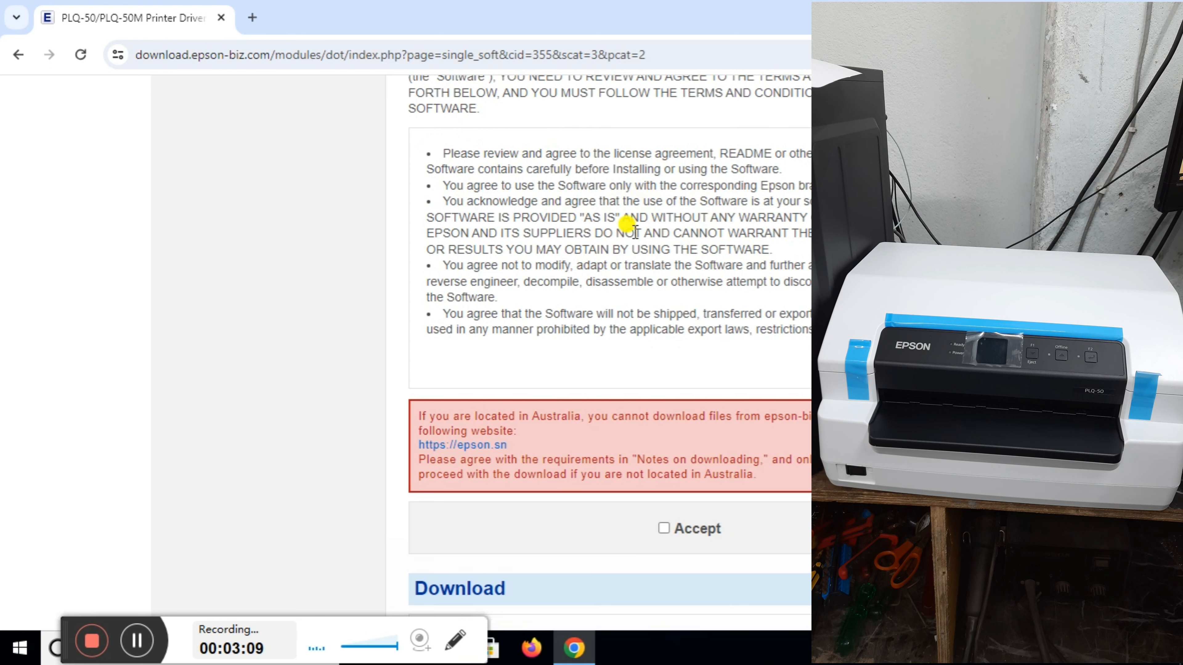
pyautogui.scroll(-4, 737, 291)
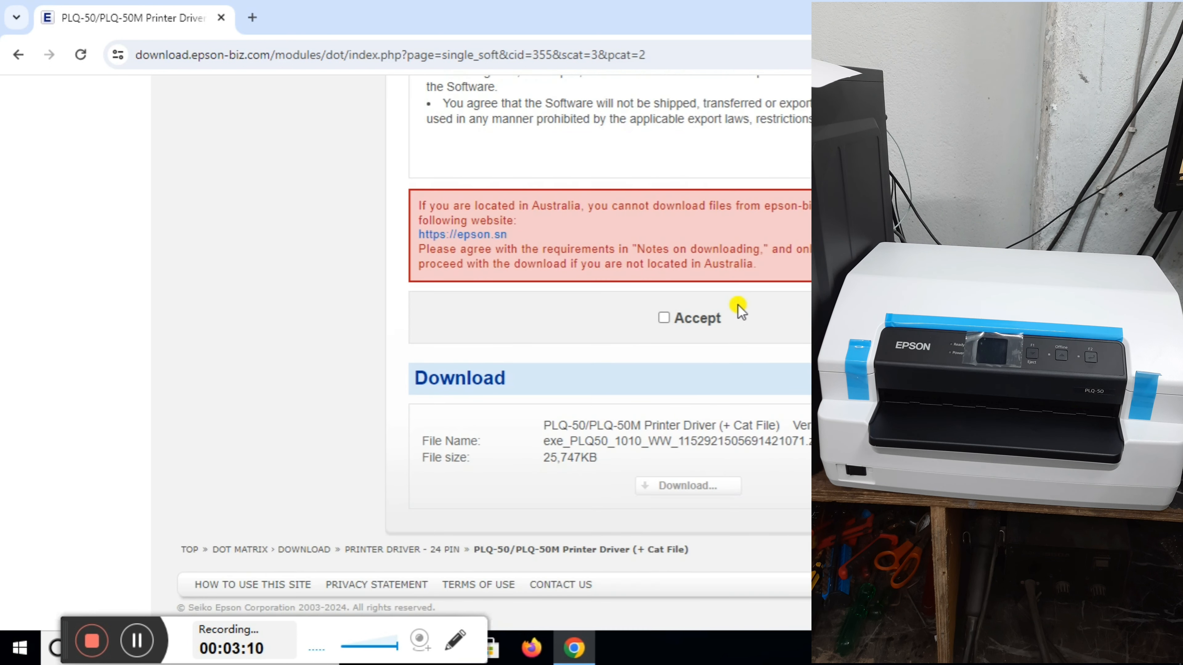
pyautogui.click(663, 319)
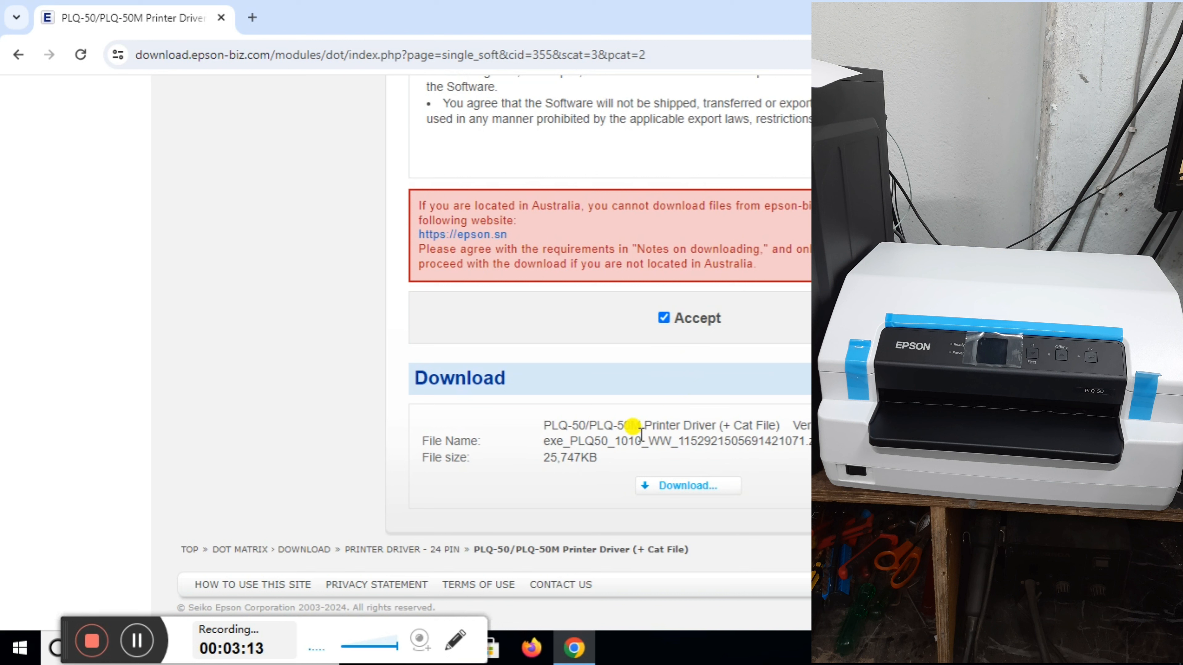
pyautogui.click(675, 492)
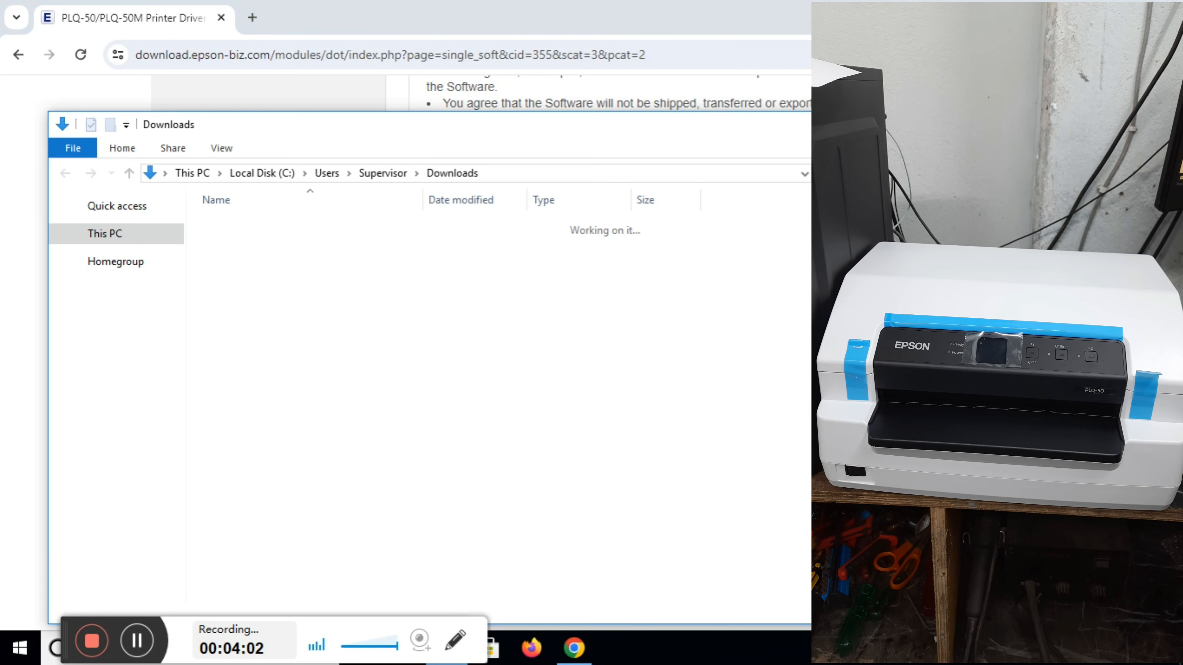
# Extract the downloaded exe_PLQ50_1010_WW archive directly into the Downloads folder
pyautogui.press('super+Up')
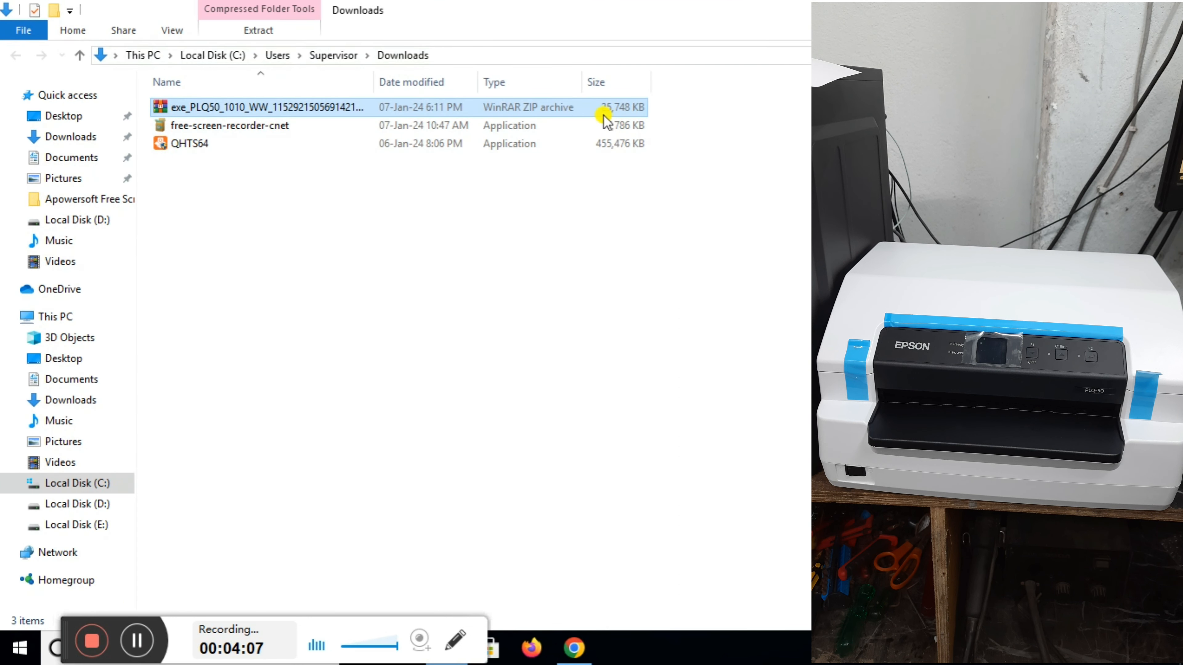
pyautogui.rightClick(208, 109)
pyautogui.click(267, 176)
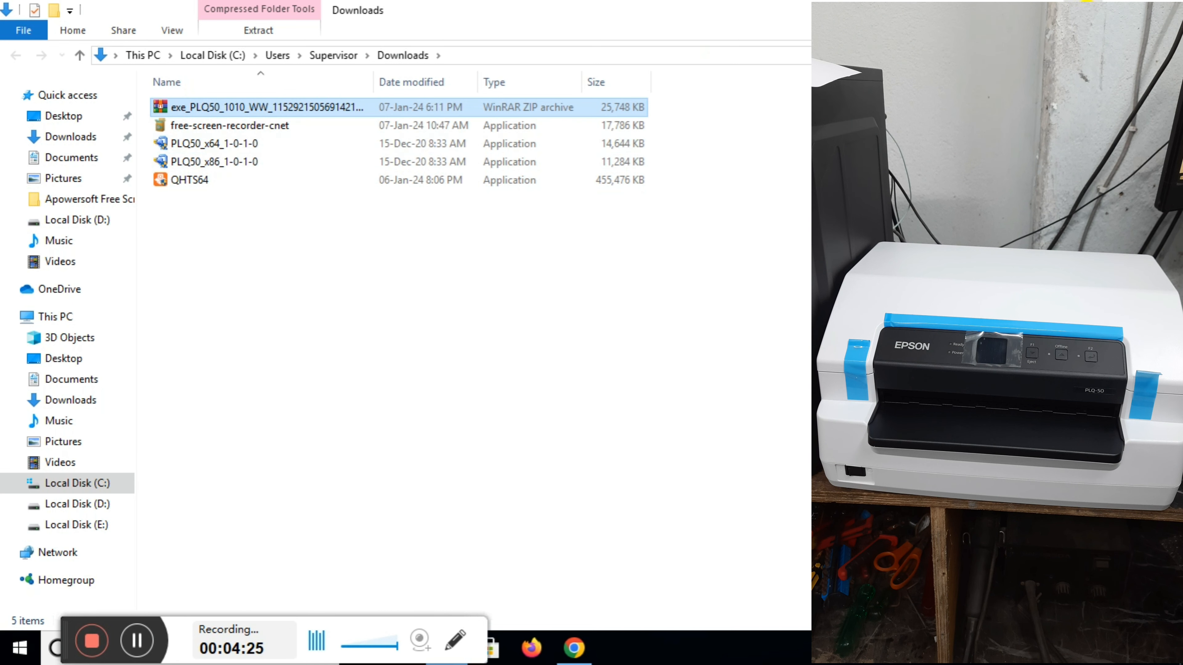
# Check the computer's system type in the properties of This PC, then close the System window
pyautogui.click(1087, 6)
pyautogui.click(1086, 4)
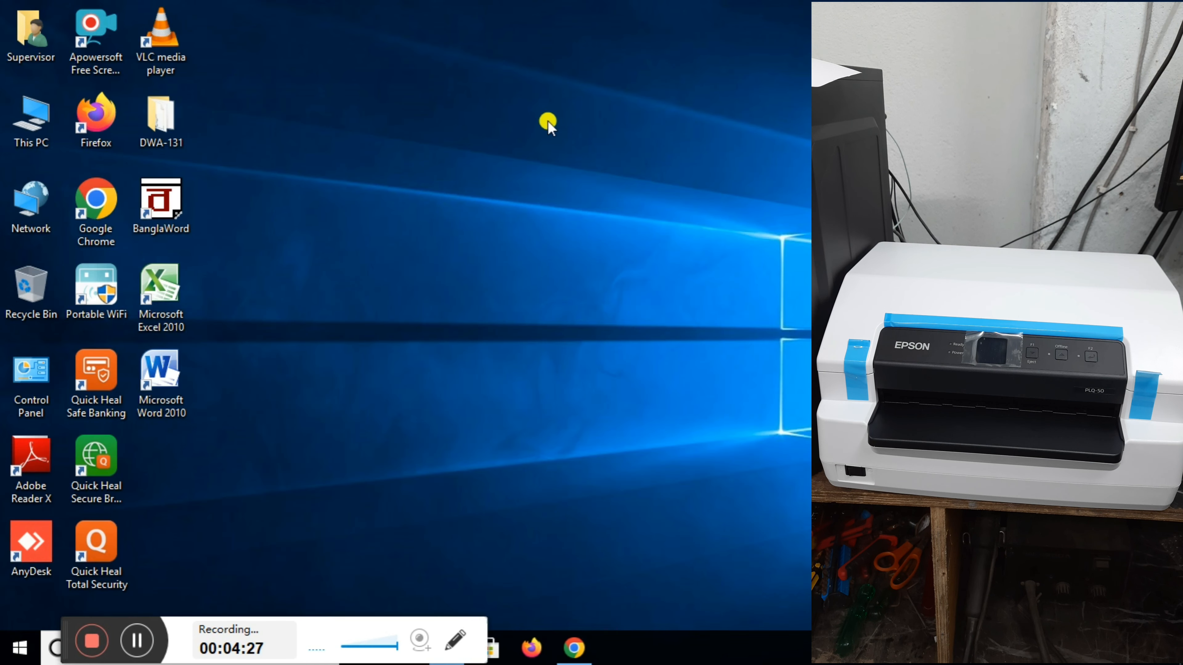
pyautogui.doubleClick(32, 120)
pyautogui.rightClick(32, 120)
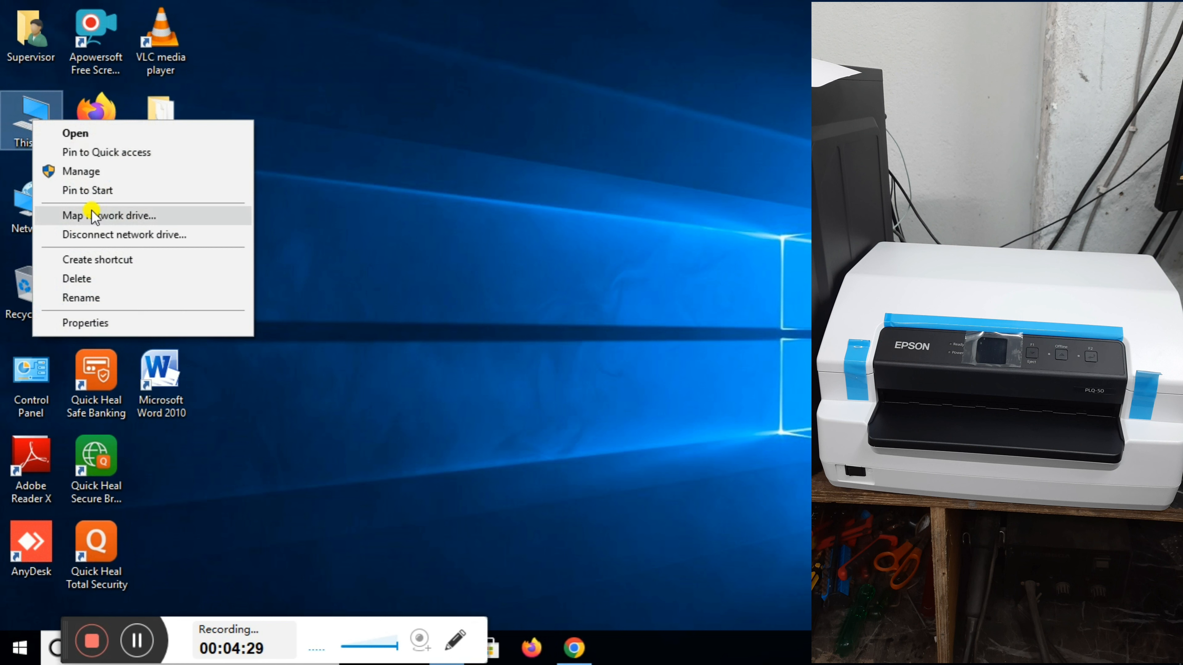
pyautogui.click(117, 323)
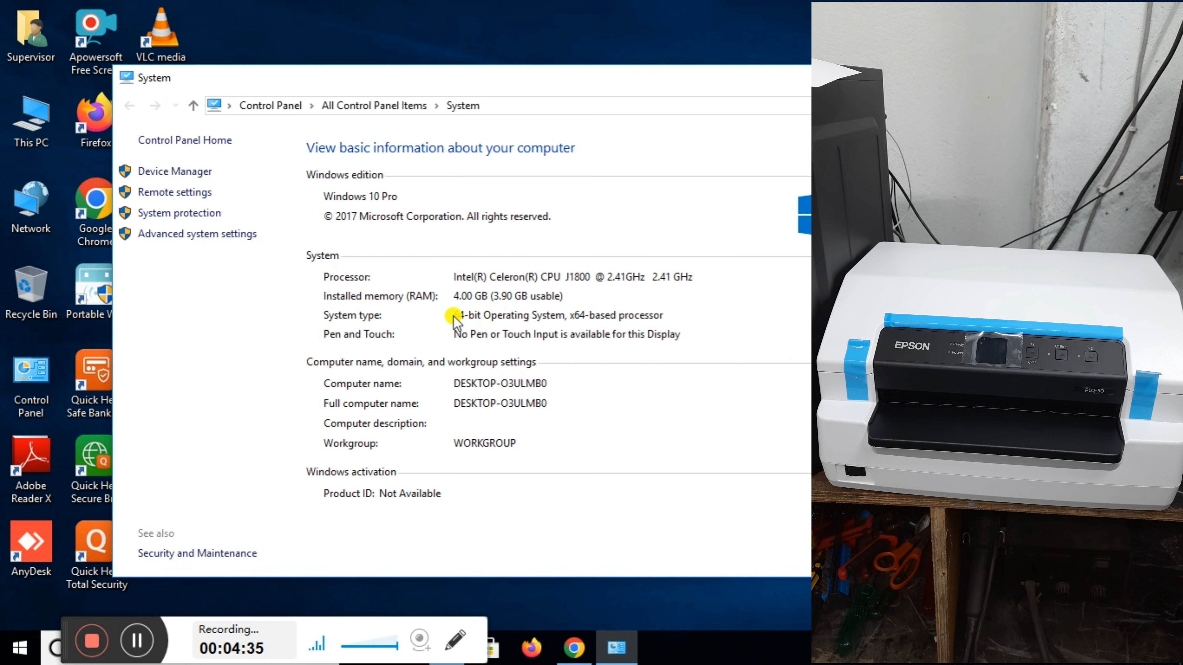
pyautogui.click(1041, 77)
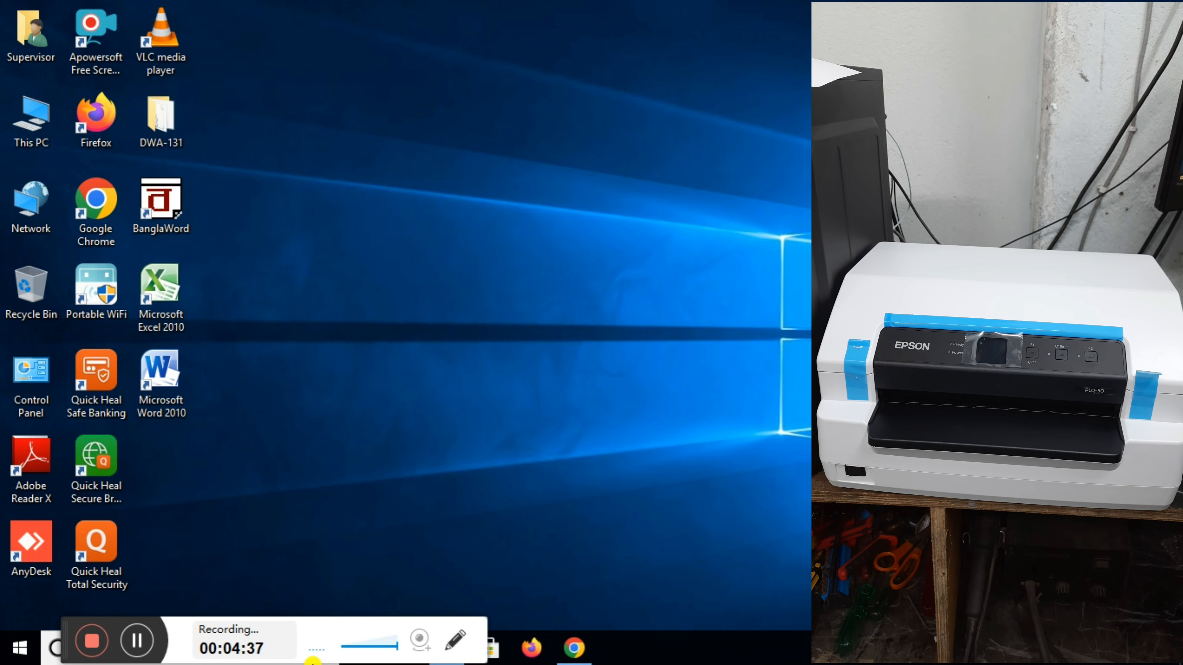
# Run the PLQ50_x64_1-0-1-0 installer from the Downloads folder and bring its EPSON Printer Driver Setup dialog to the front
pyautogui.moveTo(65, 626); pyautogui.dragTo(543, 629)
pyautogui.click(435, 655)
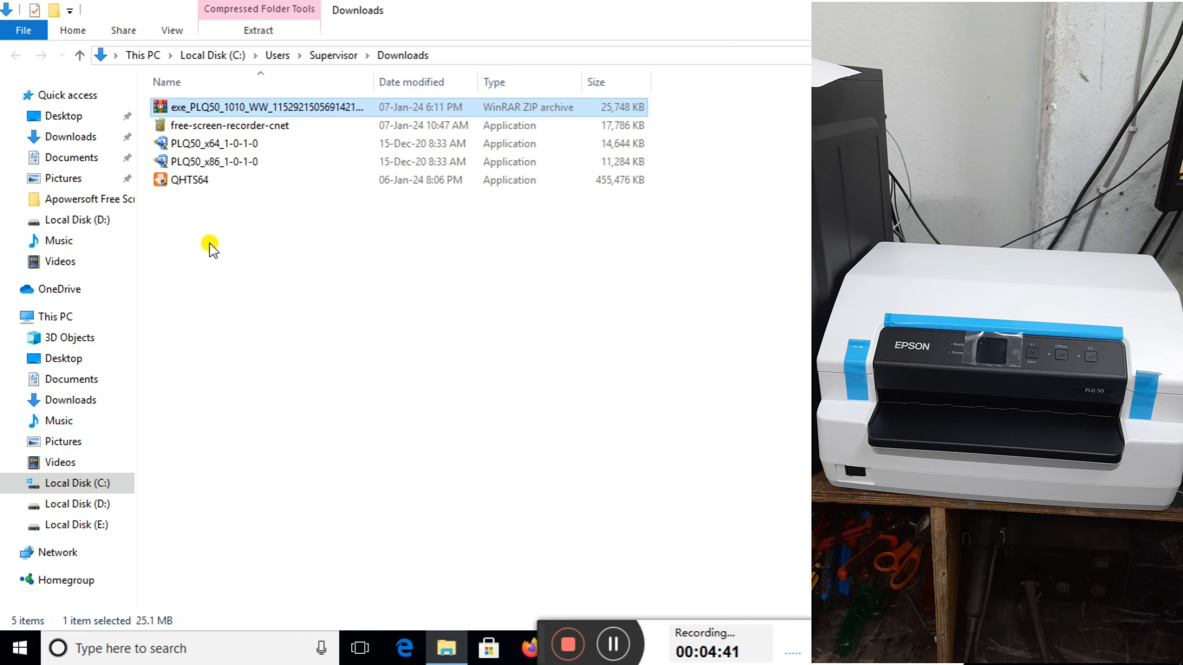
pyautogui.doubleClick(205, 143)
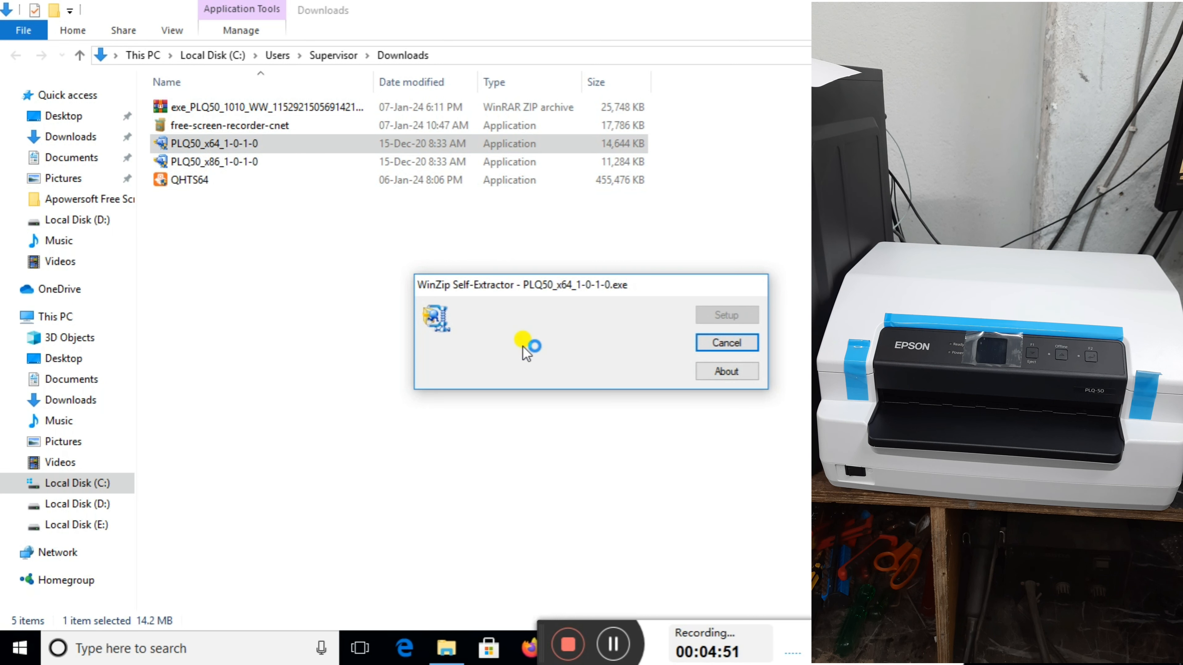
pyautogui.click(1169, 6)
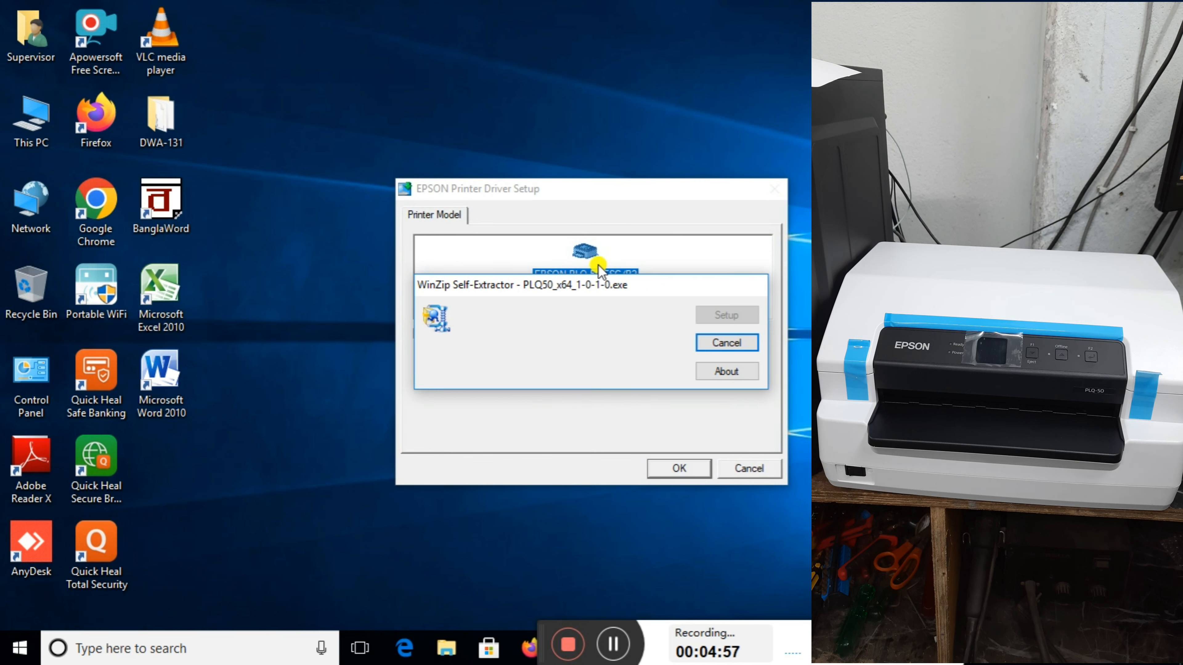
pyautogui.click(562, 190)
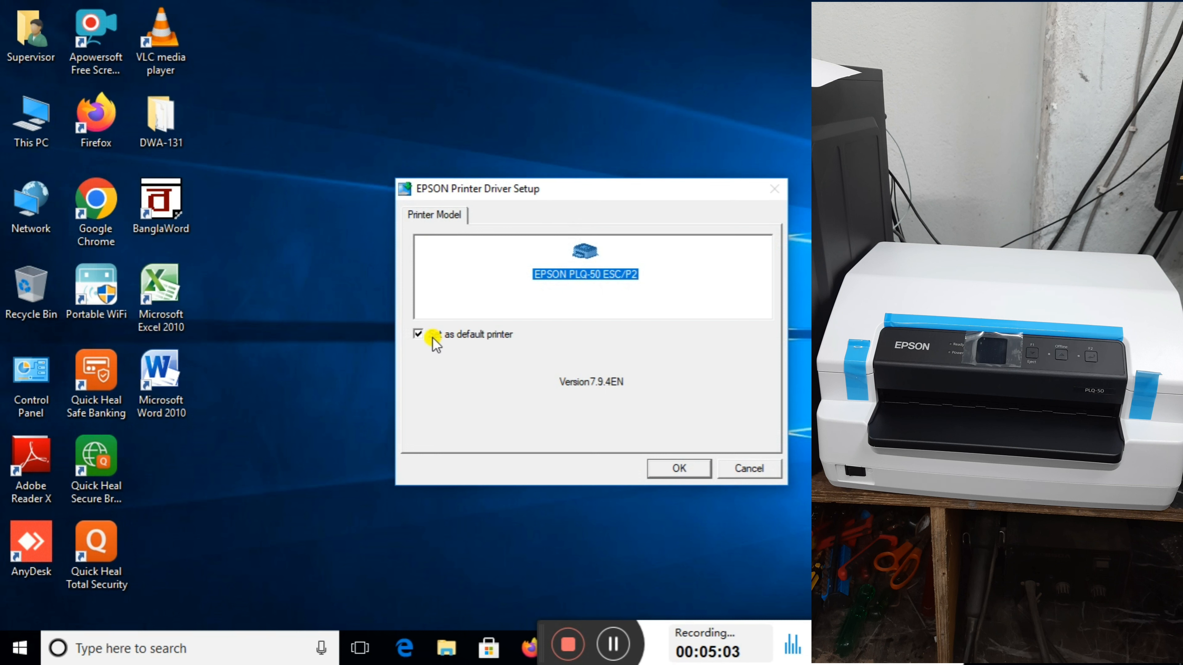
# Turn off the default printer option for EPSON PLQ-50 ESC/P2 and start the driver installation
pyautogui.click(418, 335)
pyautogui.click(575, 273)
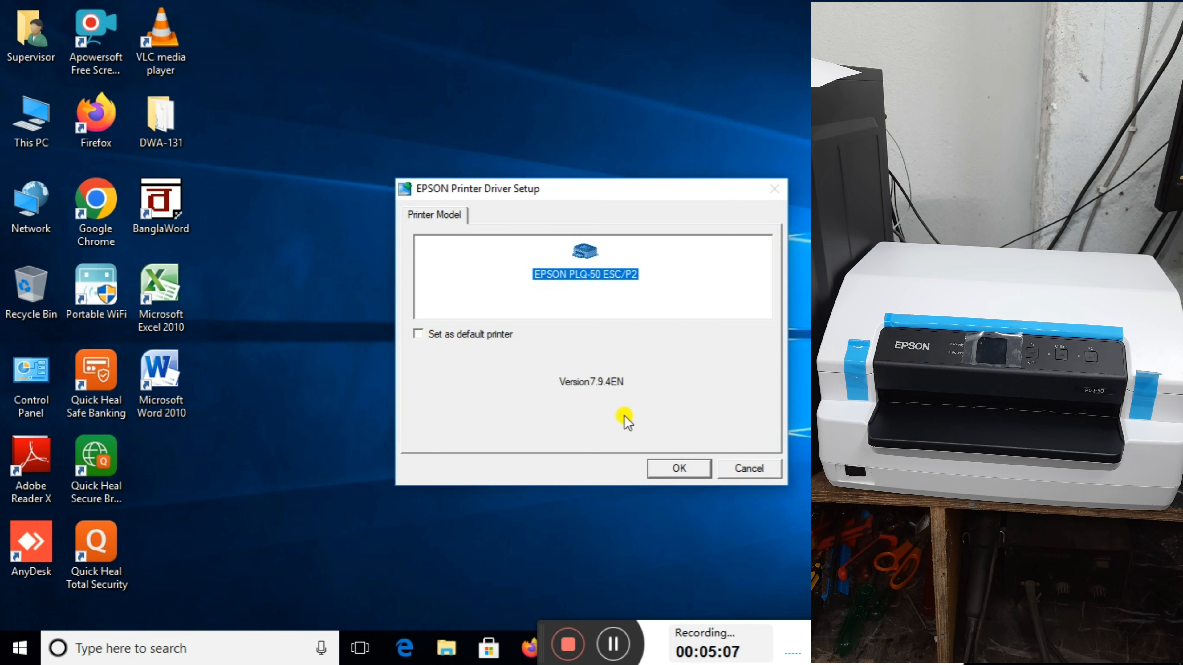
pyautogui.click(669, 469)
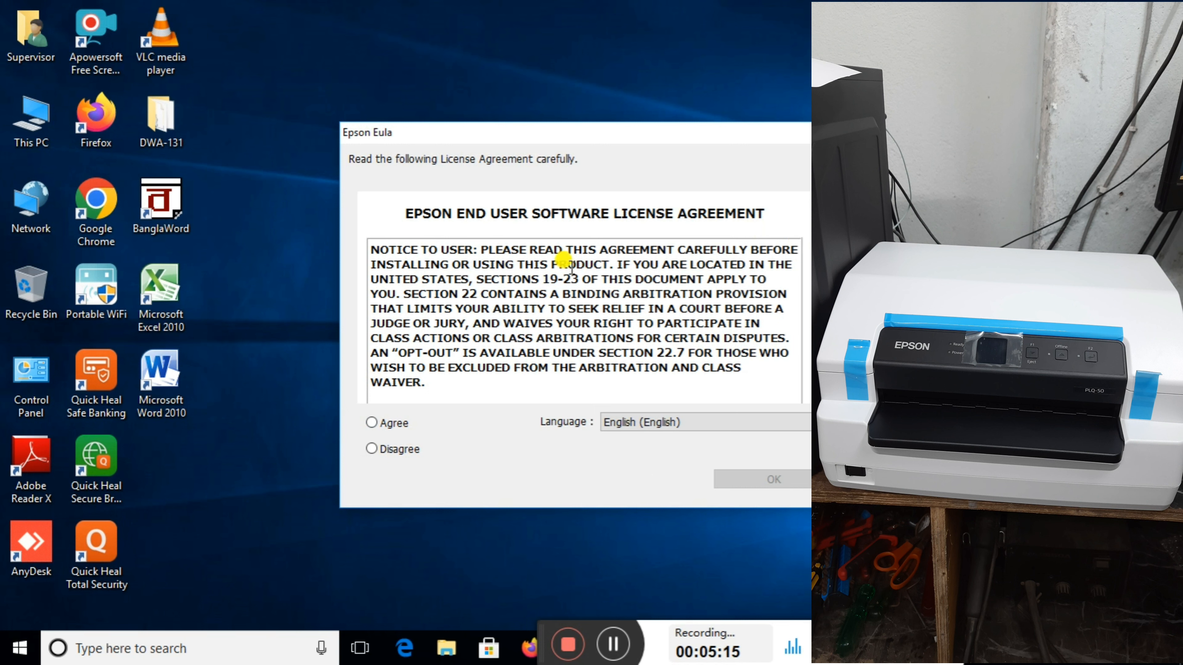
# Agree to the Epson End User Software License Agreement, keeping English as the language, and continue the installation
pyautogui.click(372, 424)
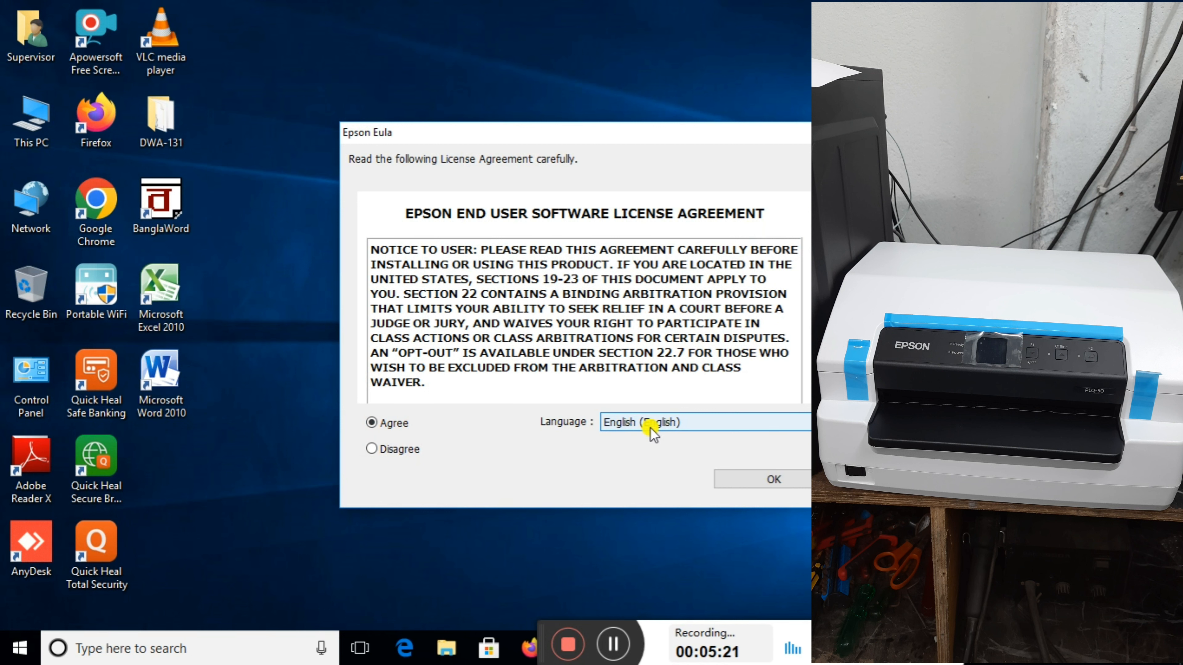
pyautogui.click(671, 424)
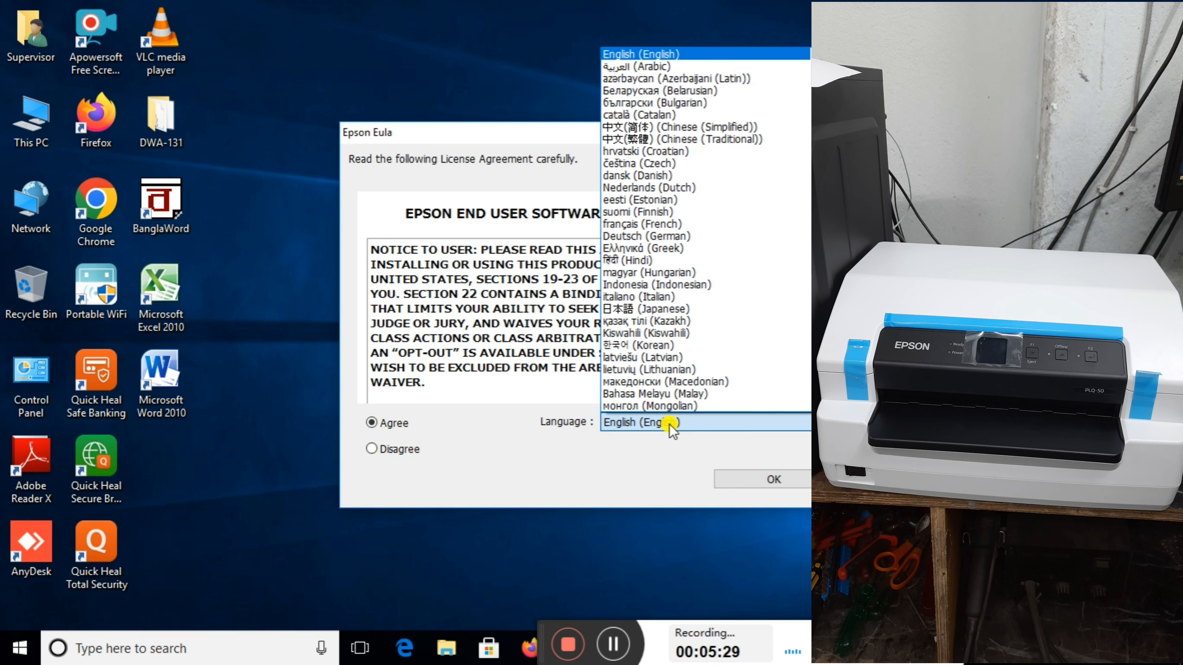
pyautogui.click(671, 424)
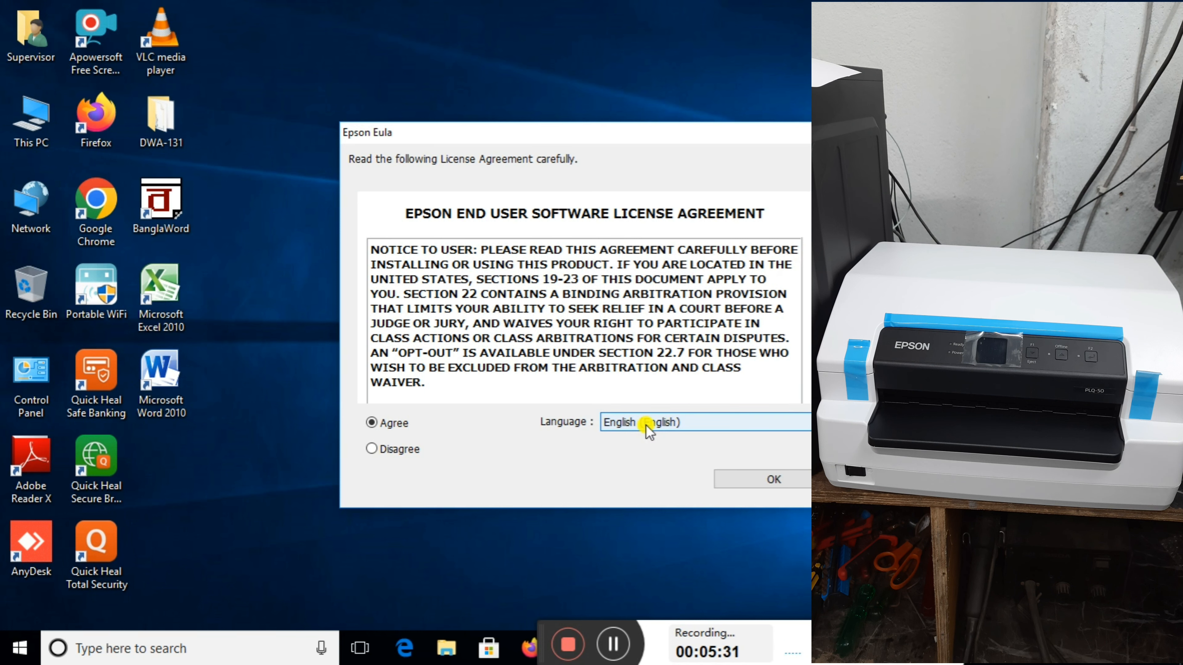
pyautogui.click(766, 483)
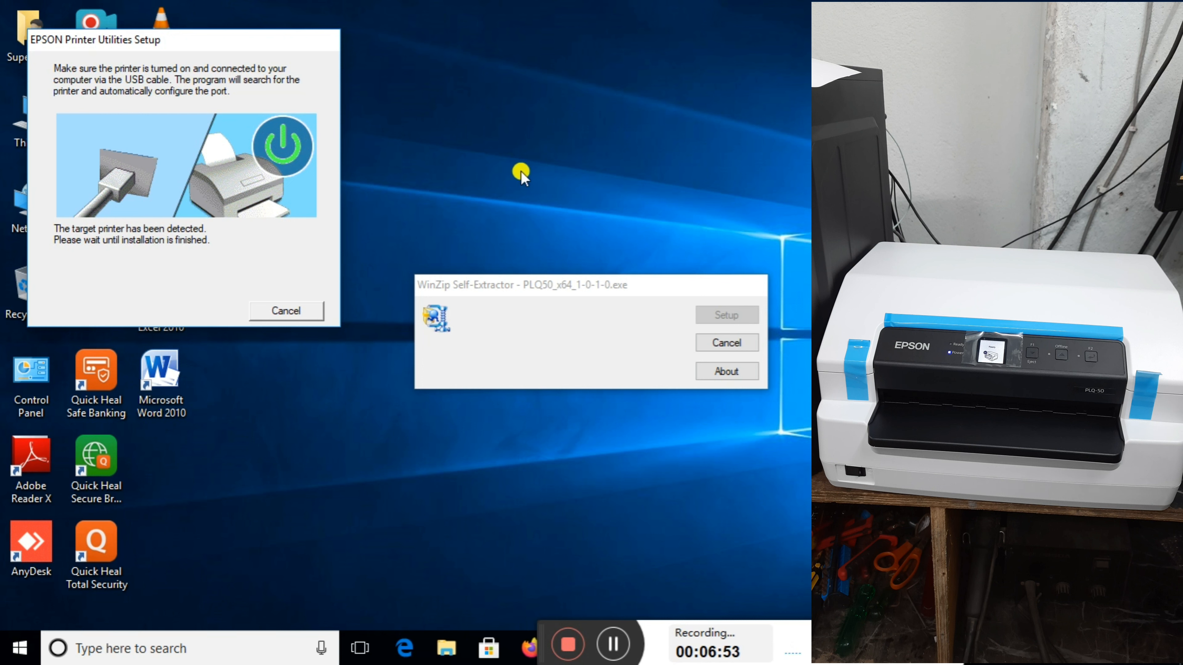
pyautogui.rightClick(515, 133)
pyautogui.click(553, 186)
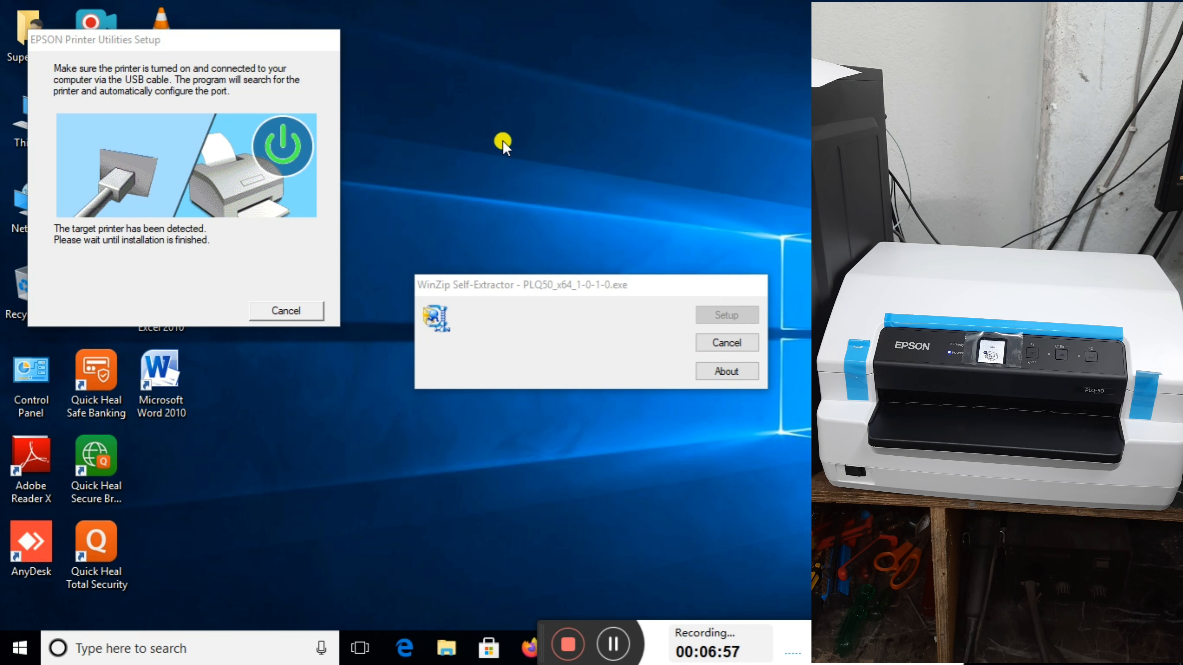
pyautogui.rightClick(499, 133)
pyautogui.click(535, 187)
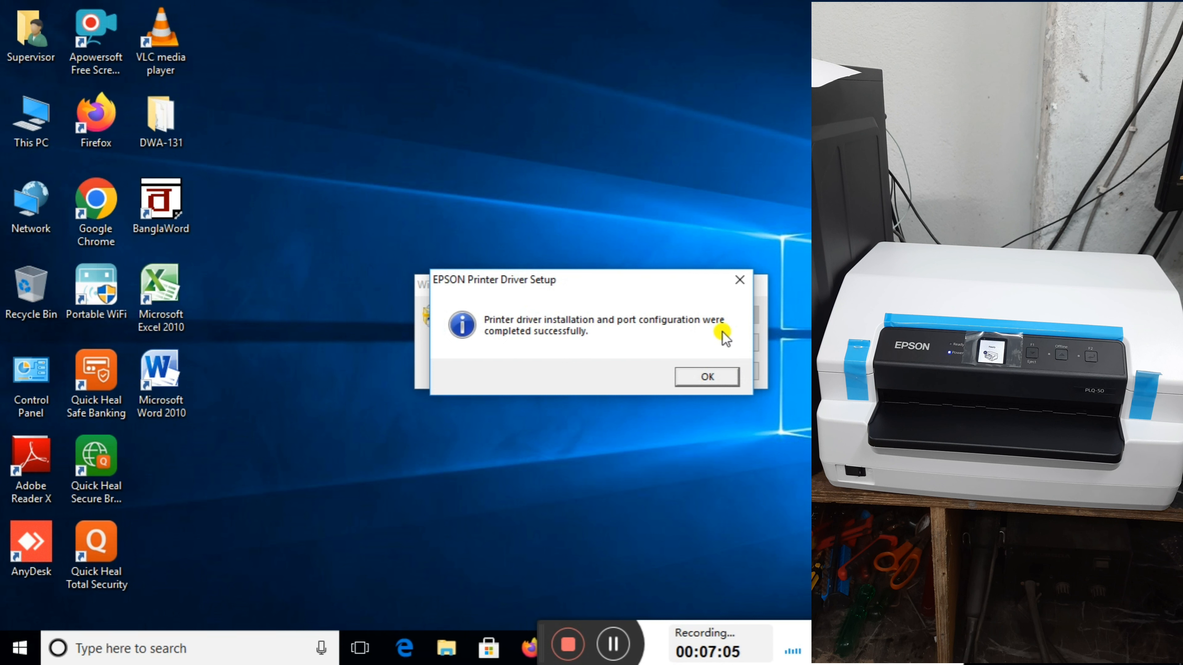
# Dismiss the driver setup message and select the EPSON PLQ-50 ESC/P2 printer in Control Panel's Devices and Printers
pyautogui.click(689, 378)
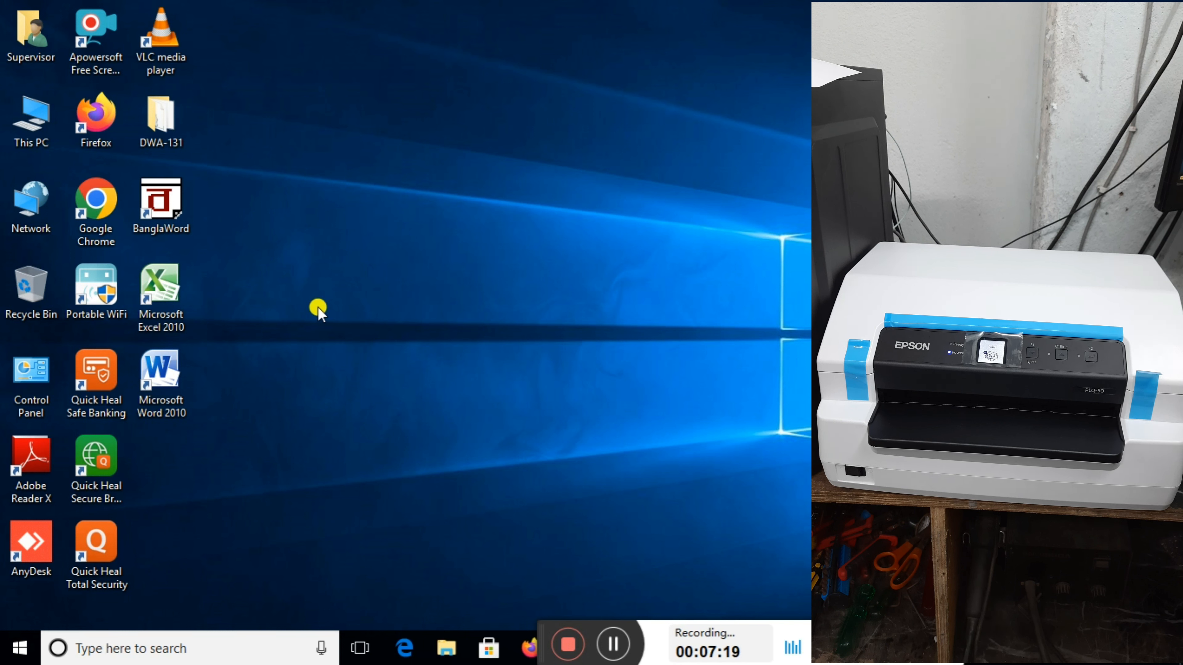
pyautogui.doubleClick(32, 368)
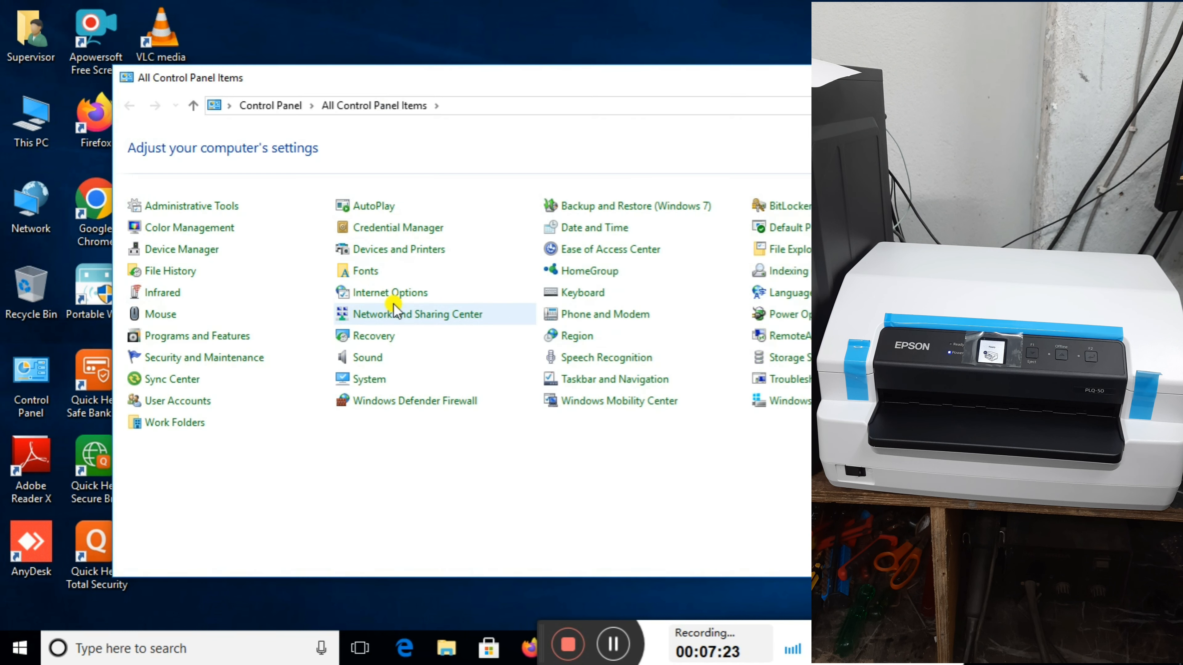
pyautogui.click(420, 256)
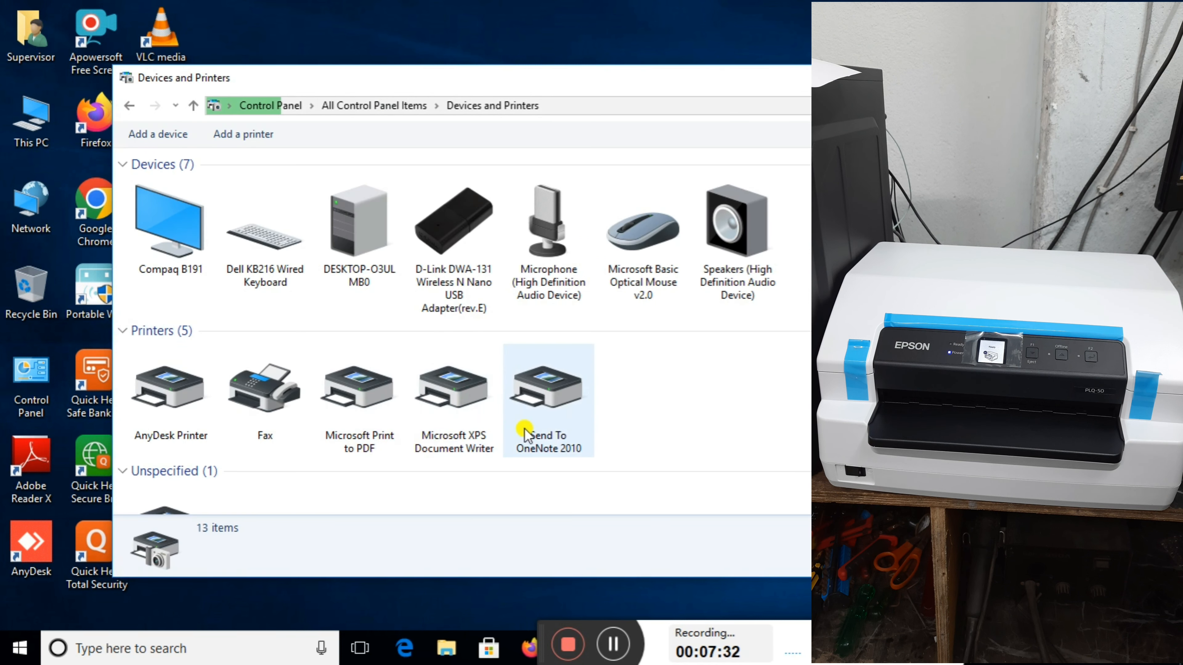
pyautogui.scroll(-2, 531, 424)
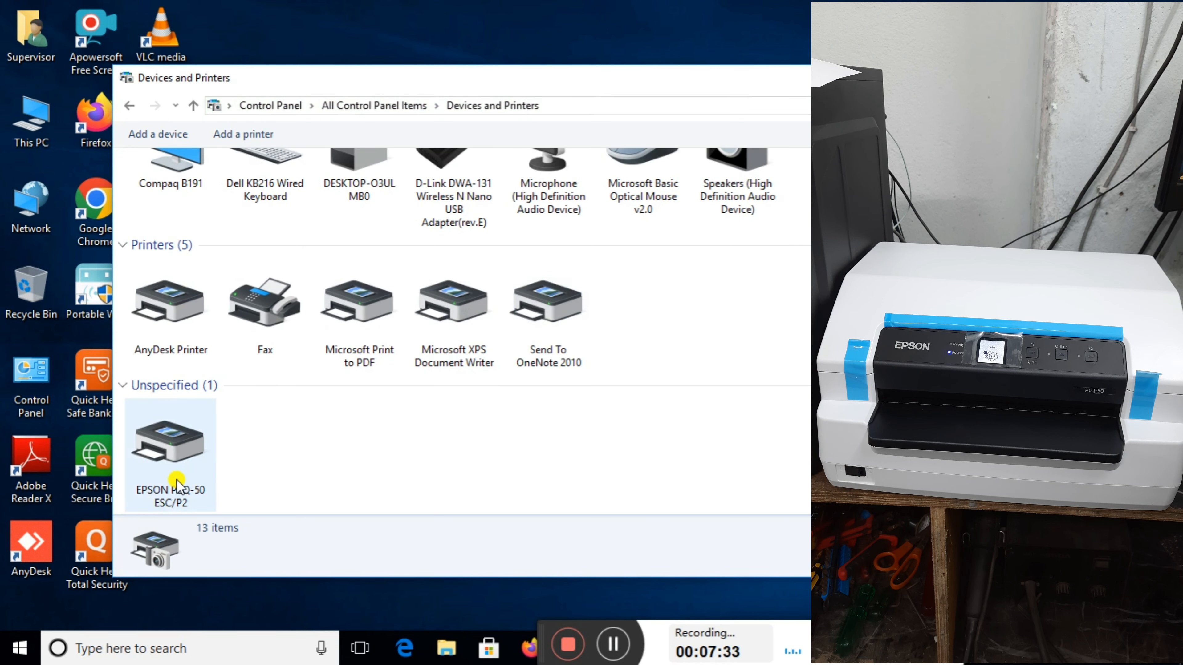
pyautogui.click(178, 460)
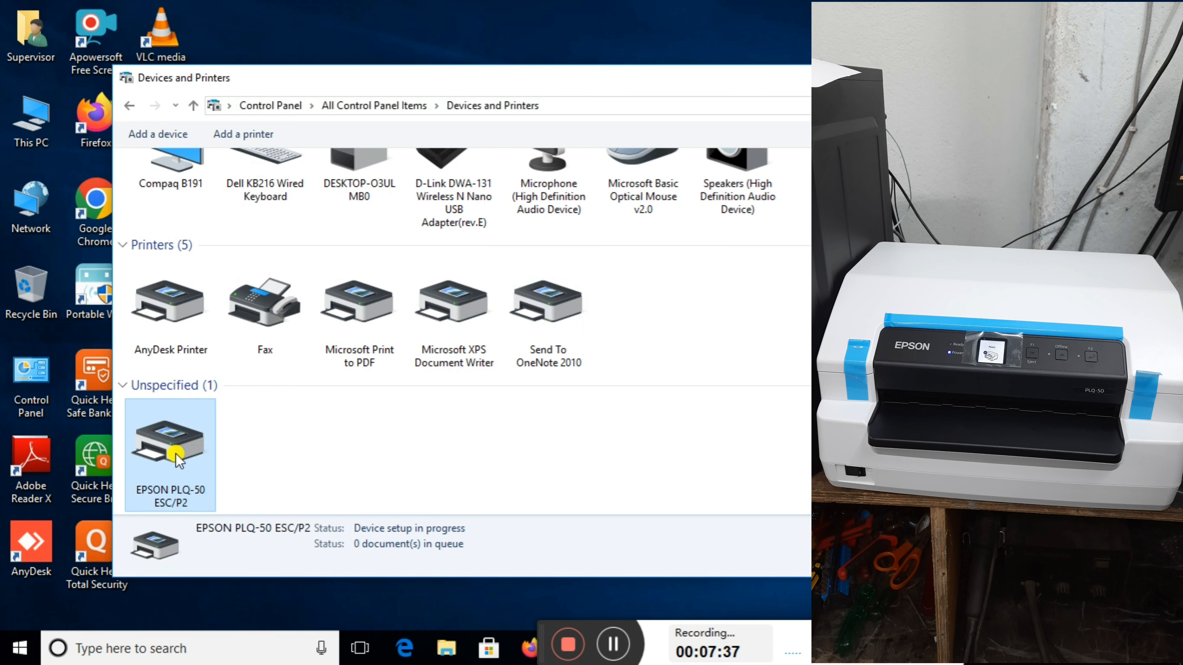
# Refresh the Devices and Printers list several times, check where the EPSON PLQ-50 ESC/P2 entry is listed, and close the window
pyautogui.rightClick(264, 422)
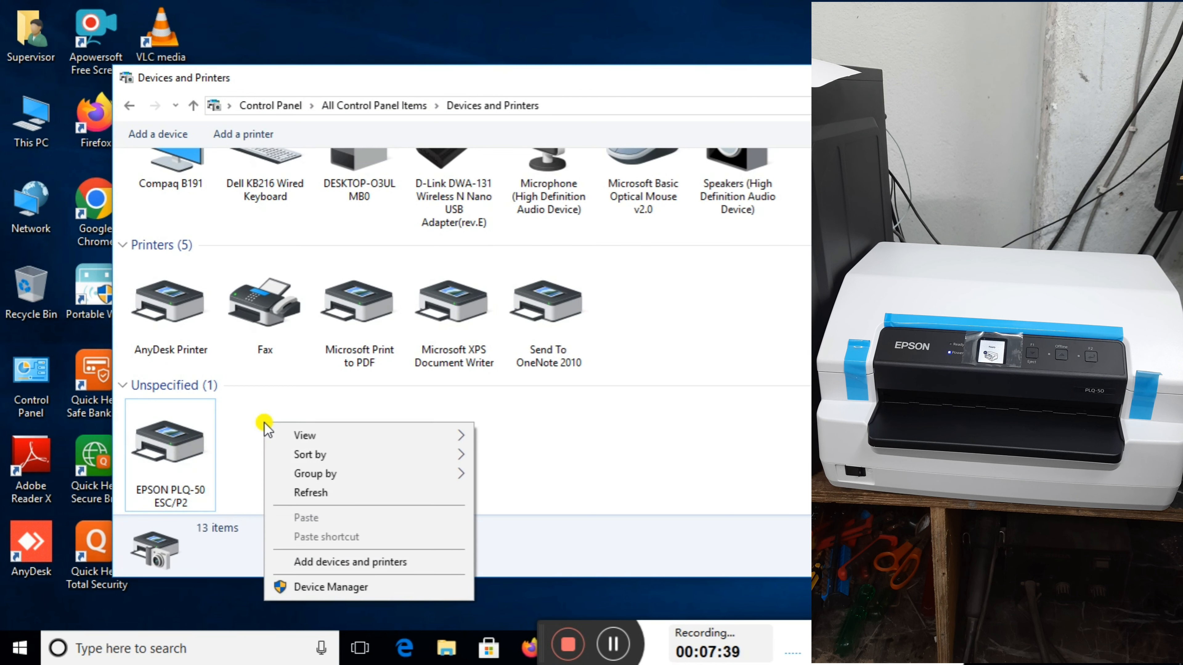
pyautogui.click(296, 494)
pyautogui.rightClick(274, 406)
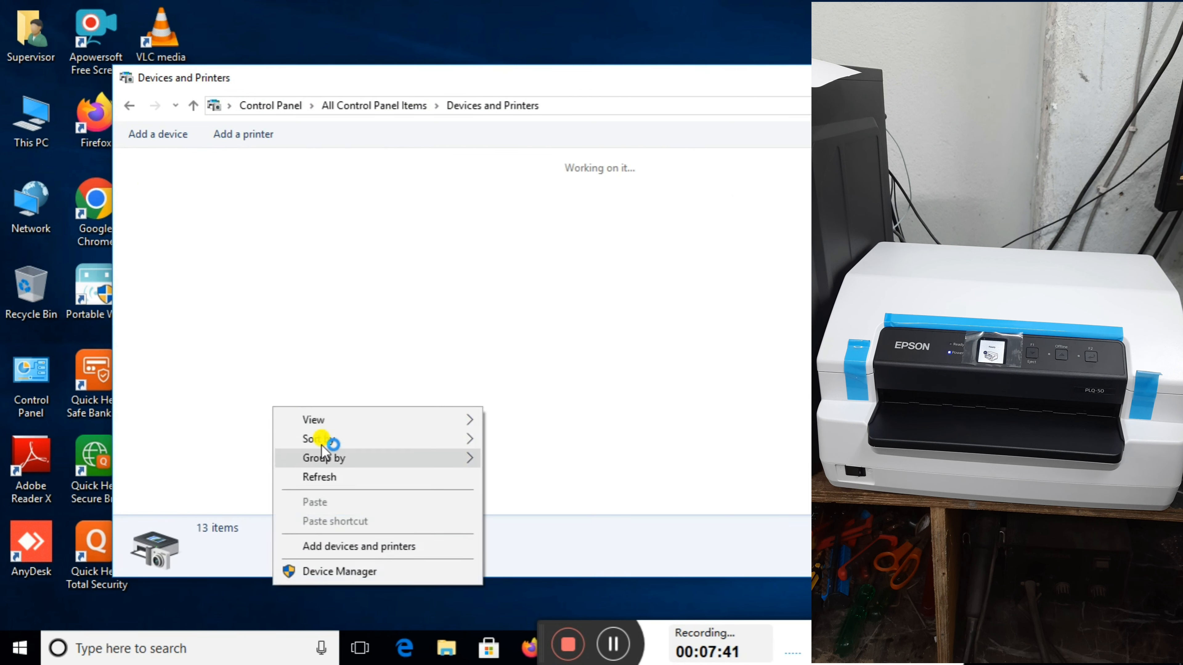
pyautogui.click(320, 477)
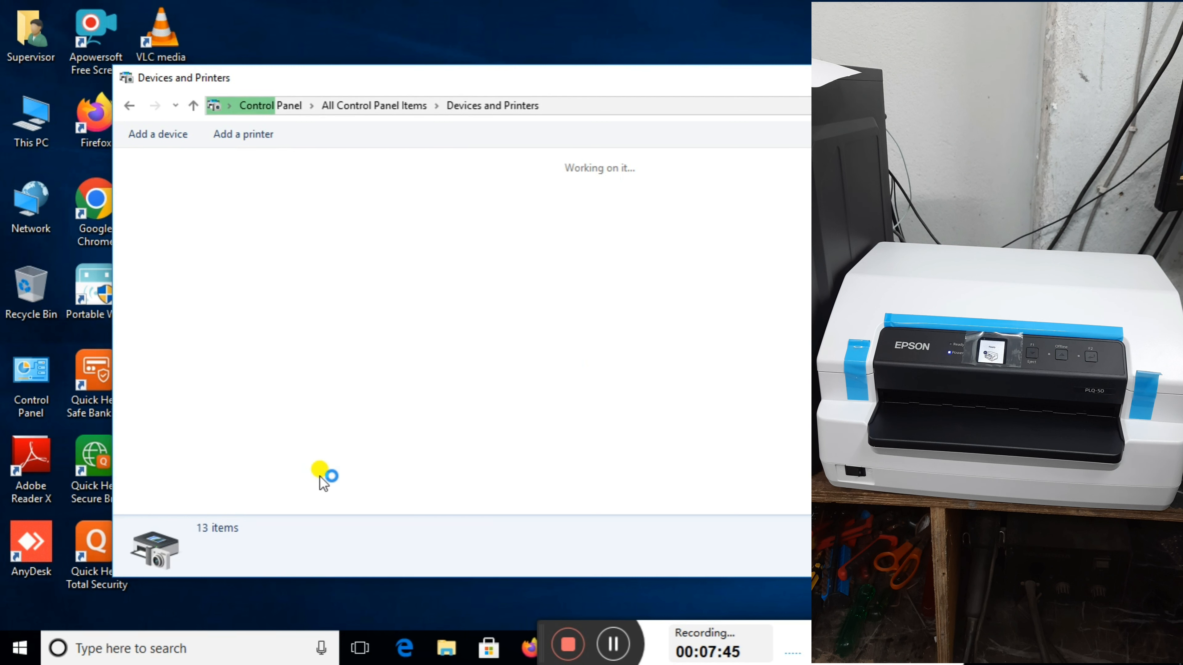
pyautogui.scroll(-2, 354, 429)
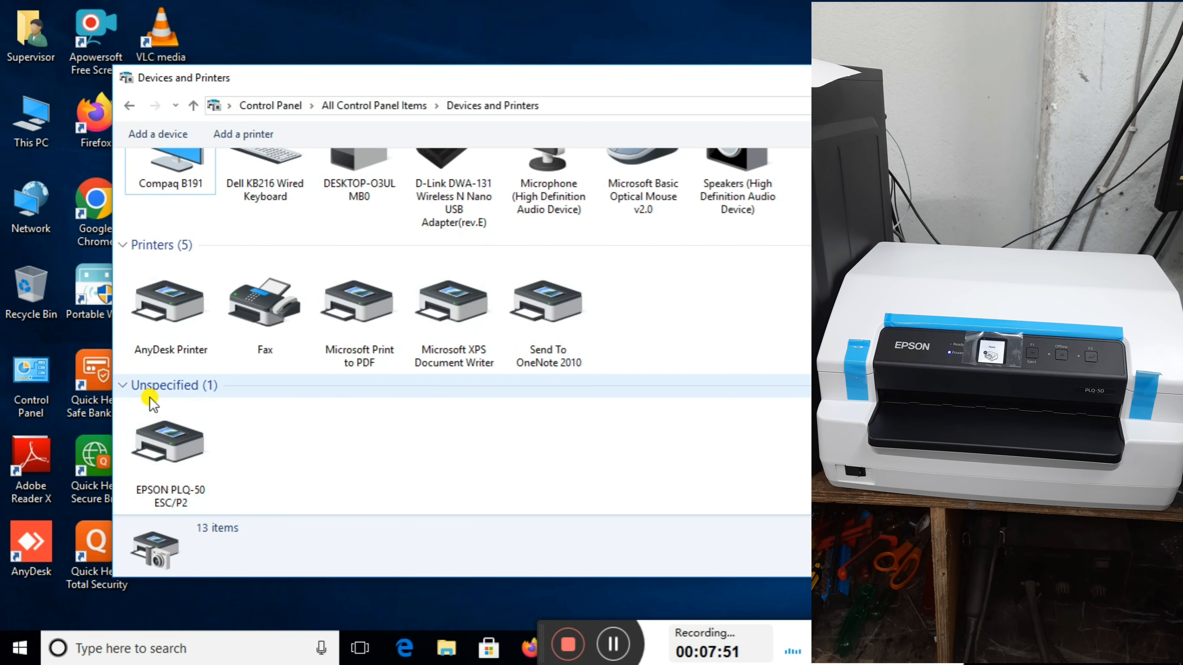
pyautogui.rightClick(359, 440)
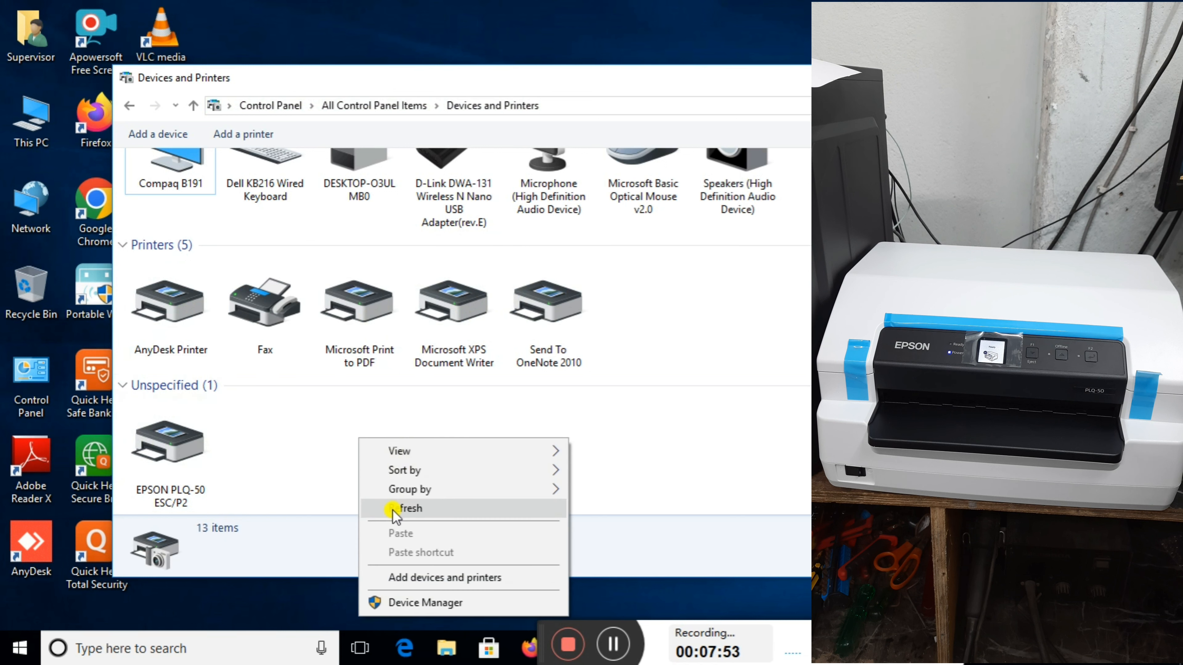
pyautogui.click(393, 512)
pyautogui.rightClick(345, 445)
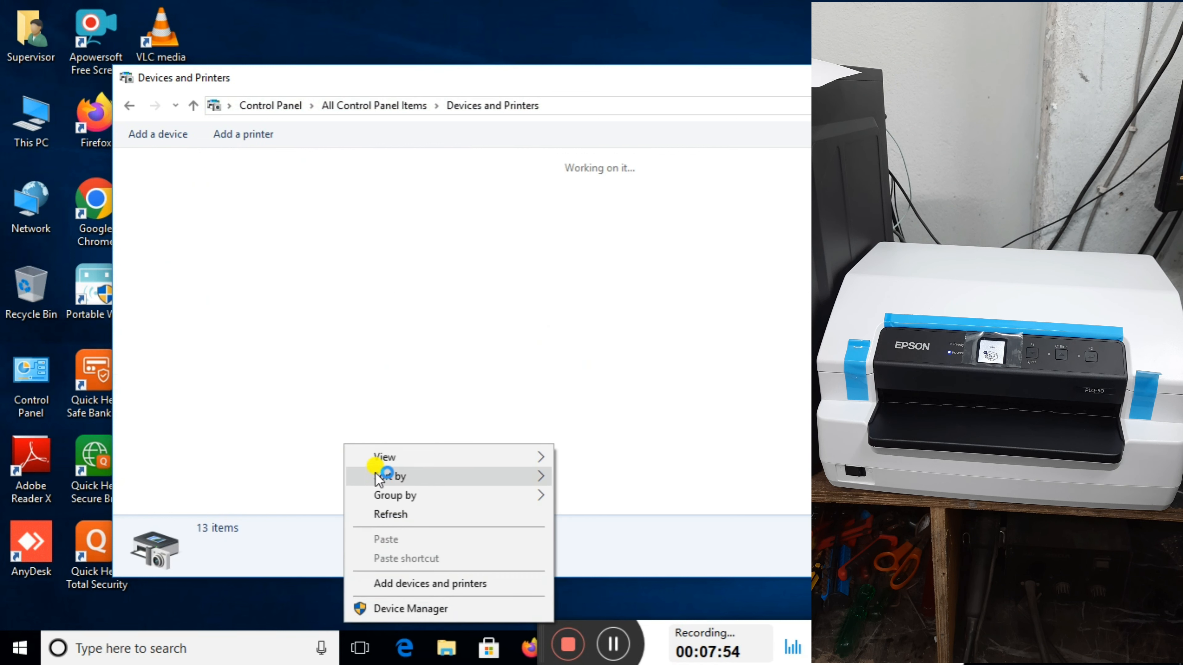
pyautogui.click(378, 515)
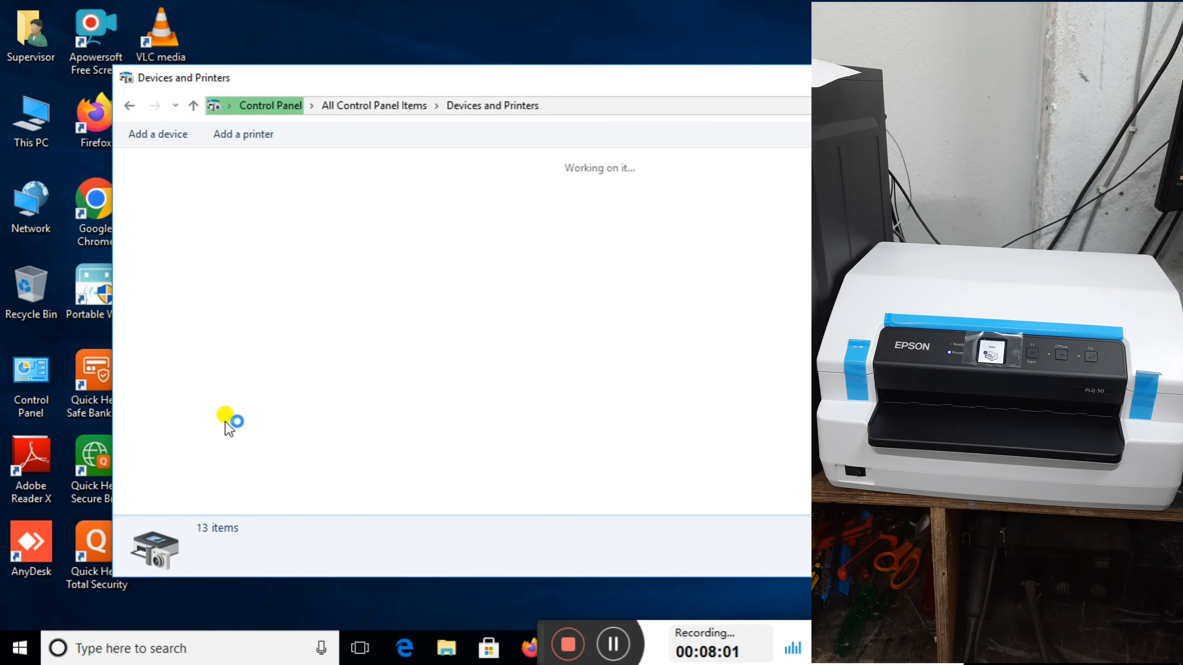
pyautogui.rightClick(663, 355)
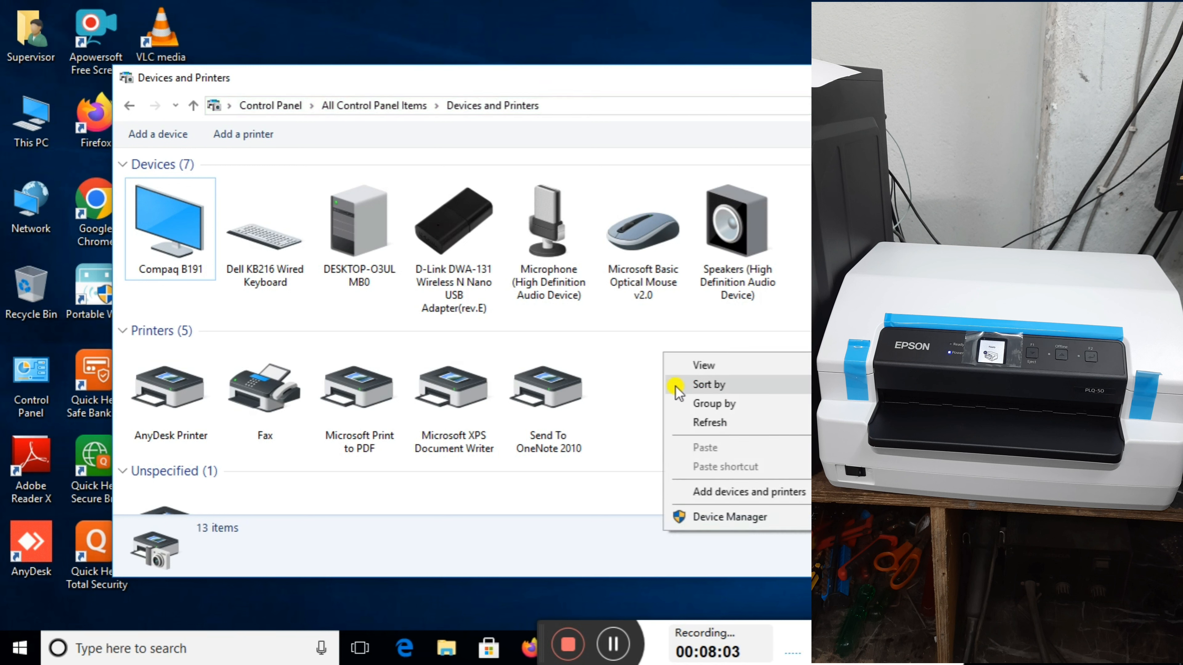
pyautogui.click(694, 423)
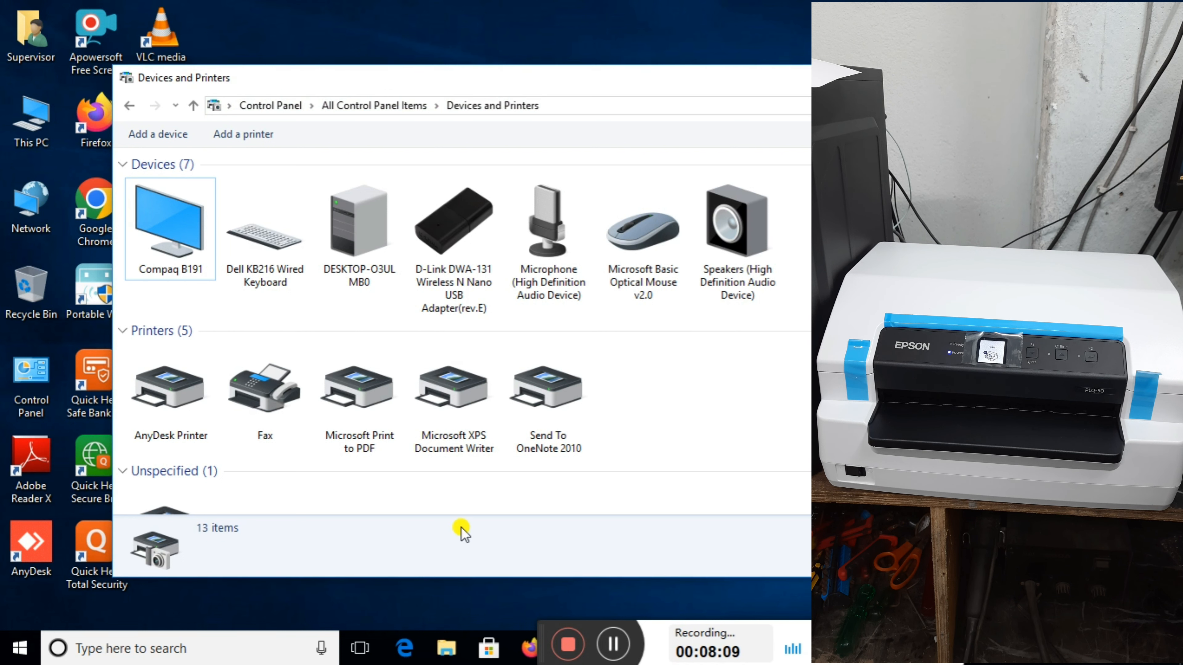
pyautogui.scroll(-2, 419, 482)
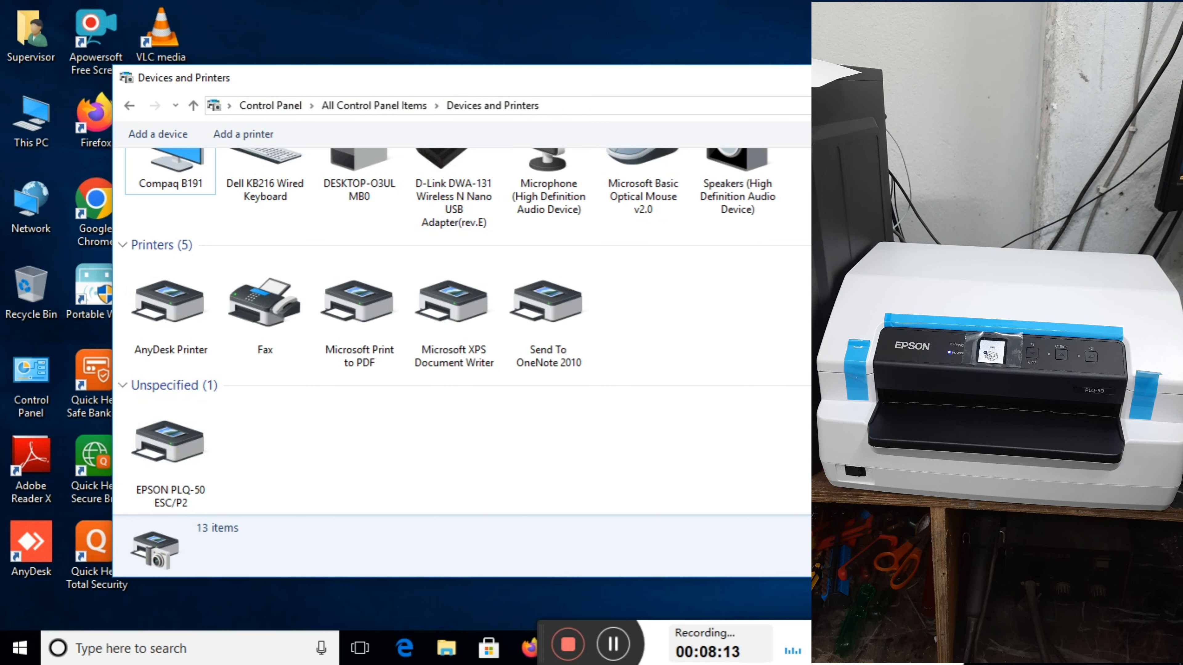
pyautogui.click(1054, 77)
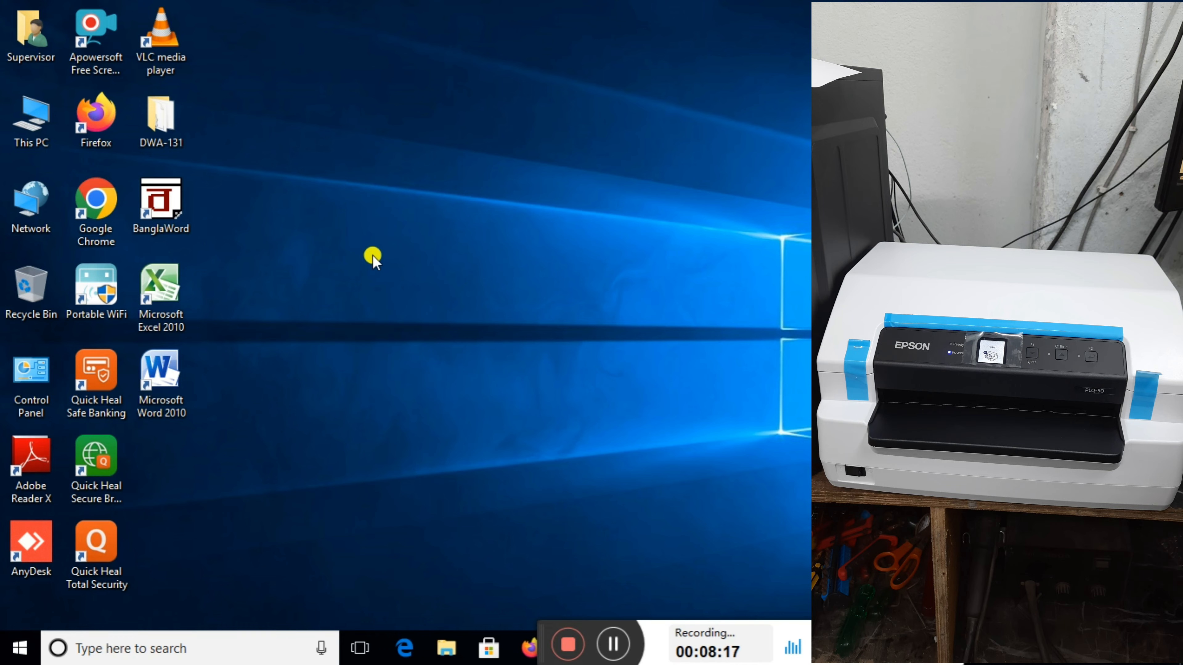
pyautogui.press('super+e')
pyautogui.doubleClick(459, 260)
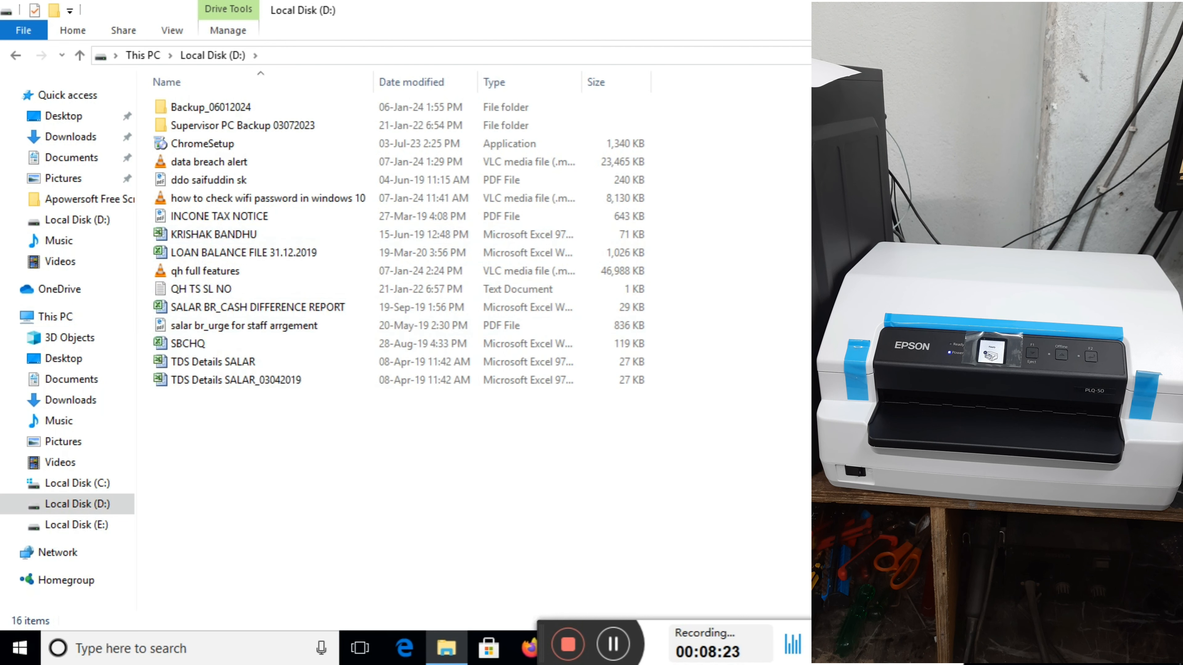
pyautogui.hotkey('alt', 'F4')
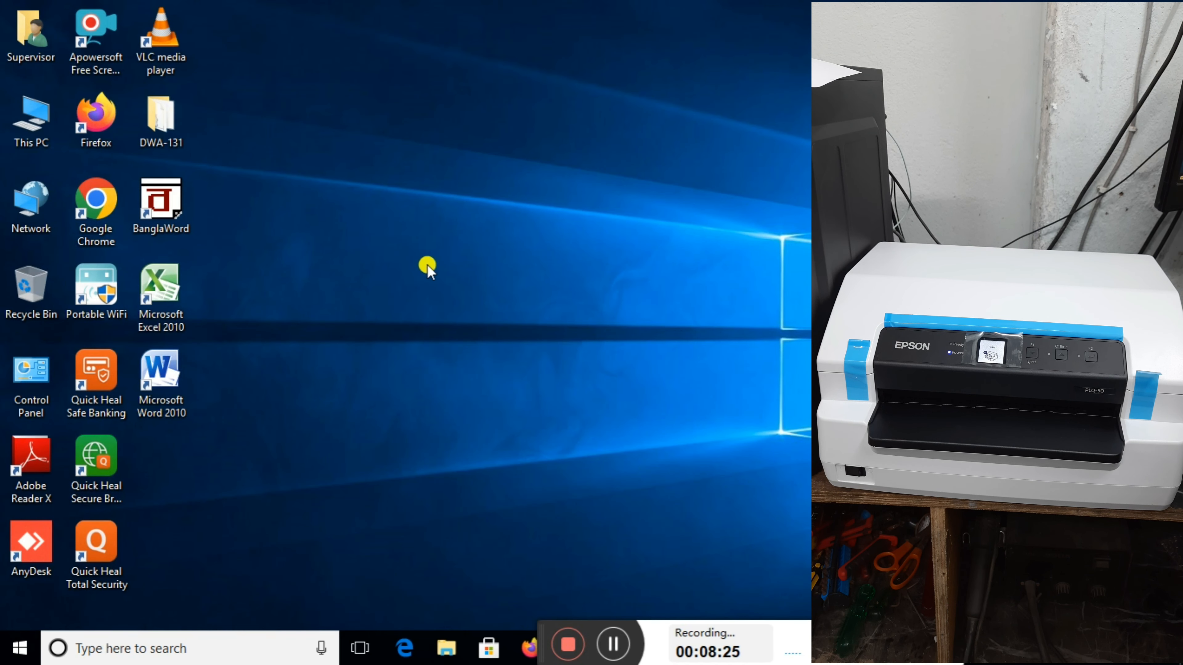
# Create a text document on the desktop with its default name and enter "how to install epson plq-50" in it
pyautogui.rightClick(422, 267)
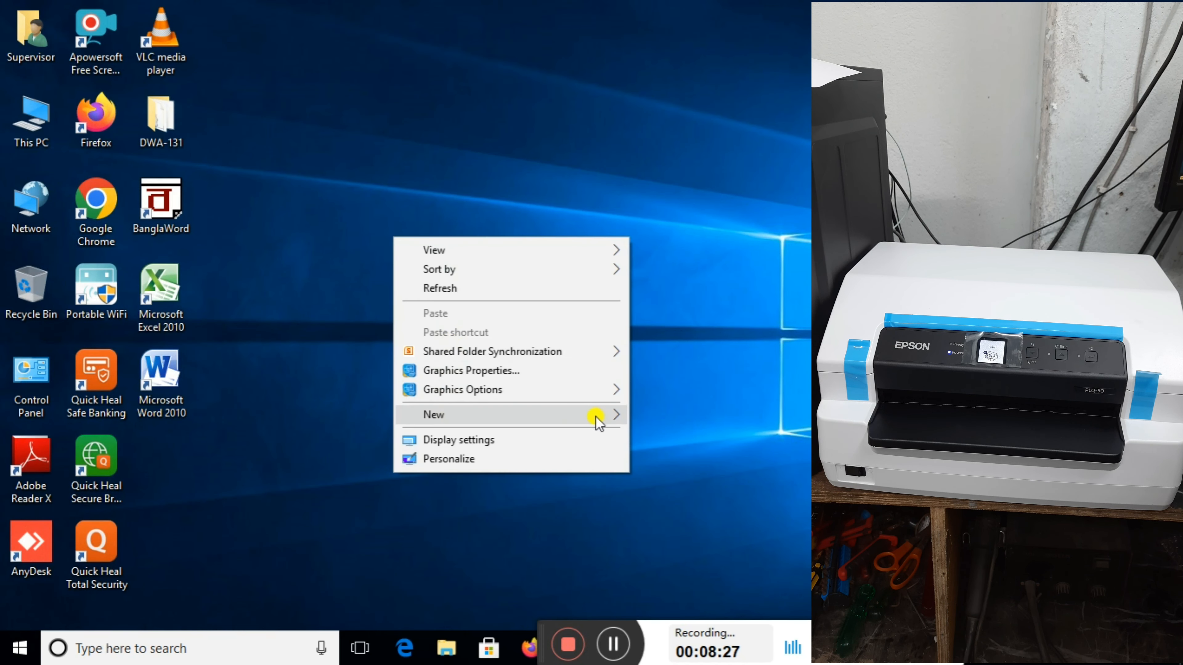
pyautogui.moveTo(601, 418)
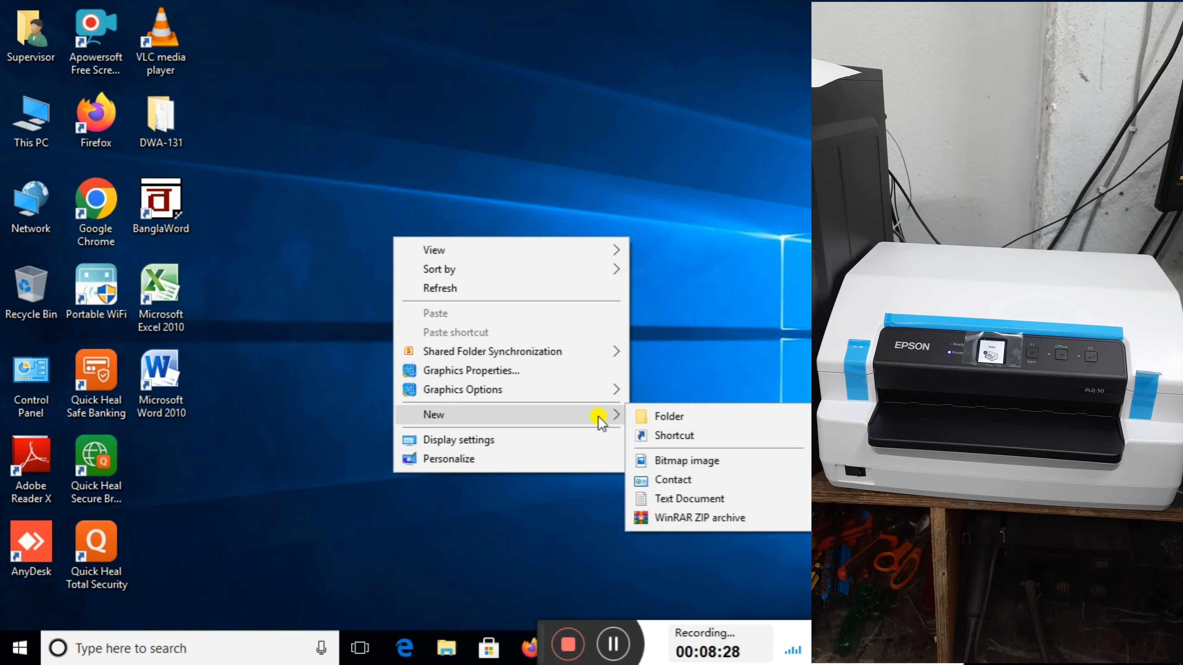
pyautogui.click(660, 500)
pyautogui.press('Return')
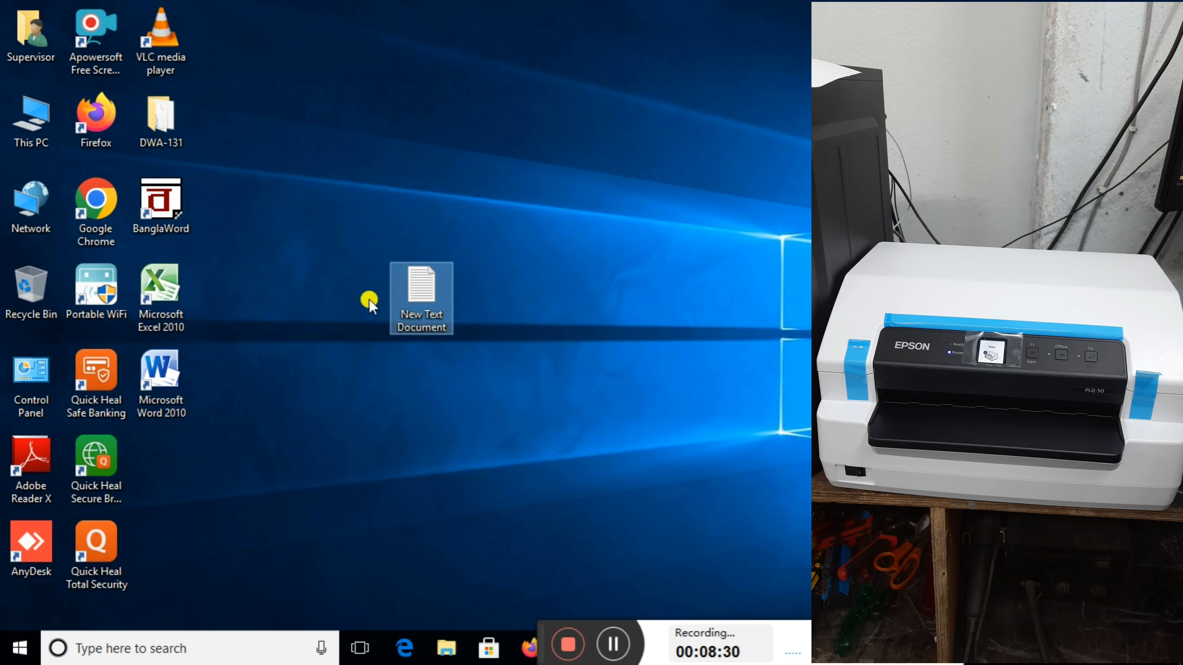
pyautogui.doubleClick(427, 285)
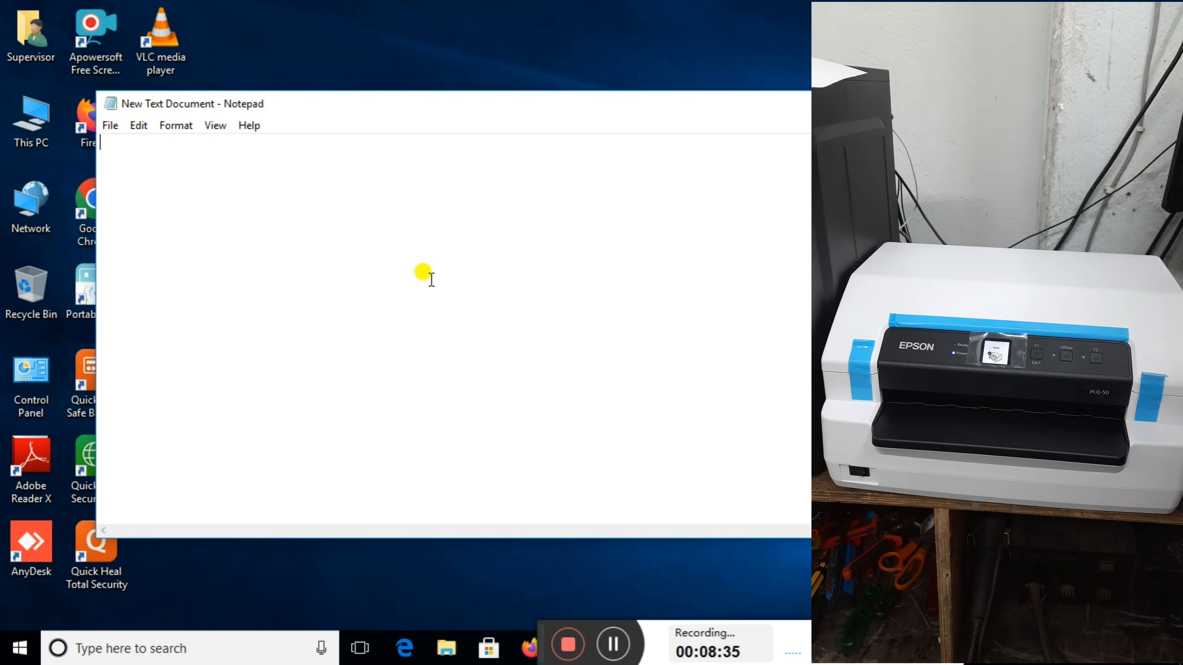
pyautogui.write('how to install epson pl')
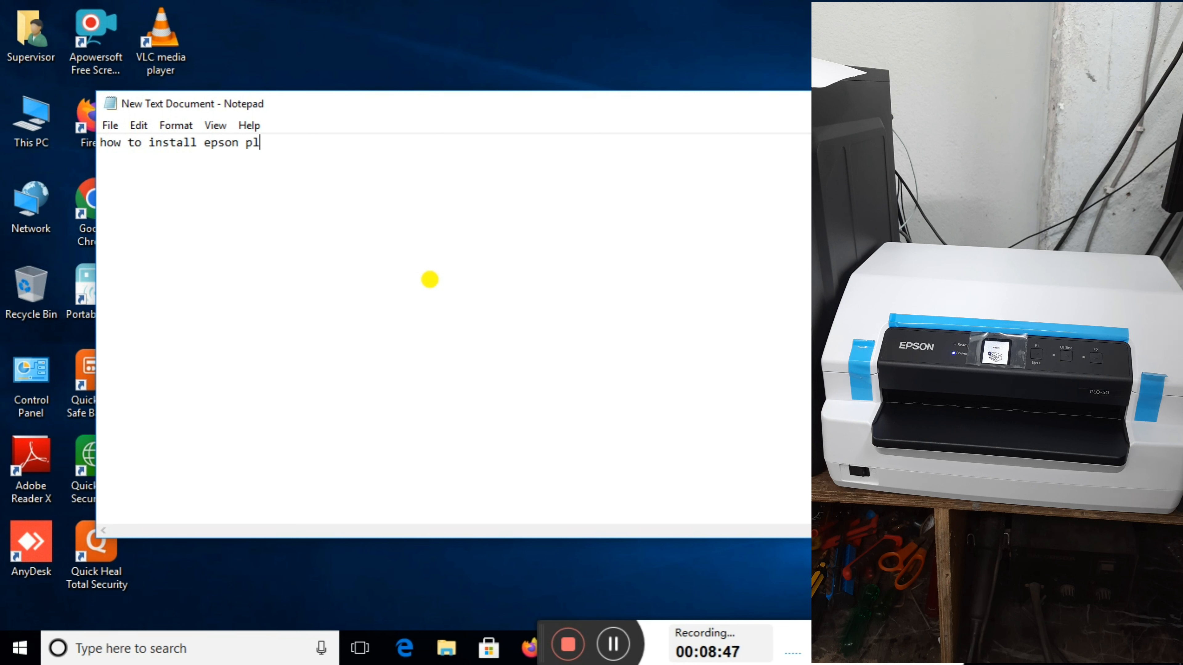
pyautogui.write('q-50')
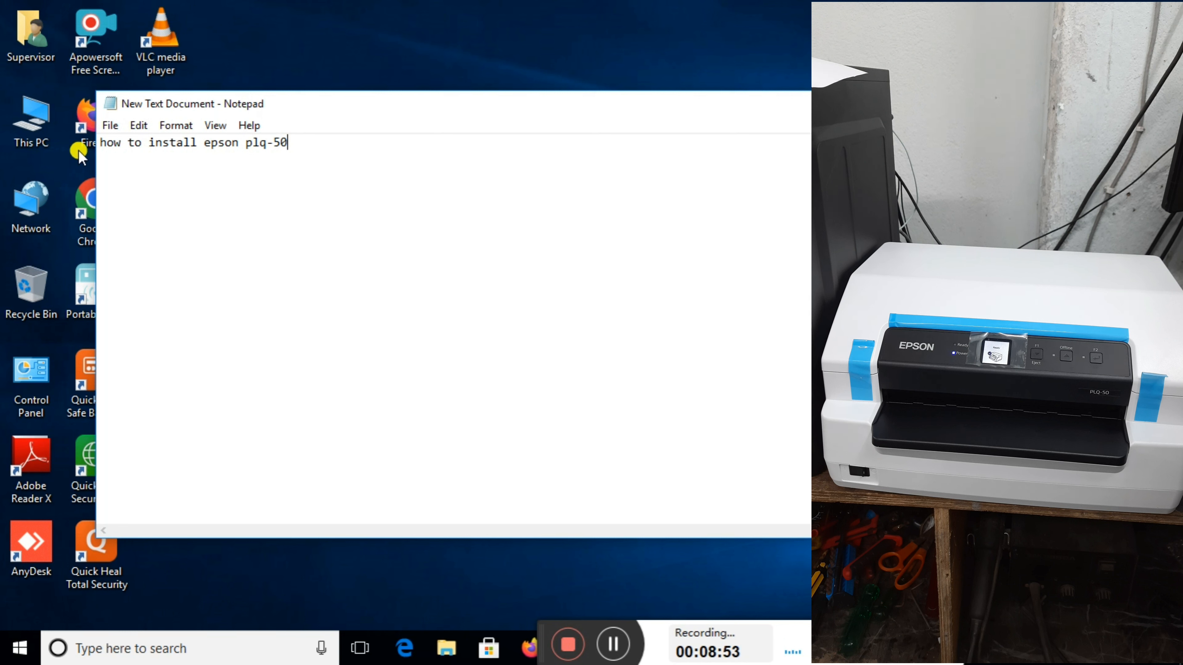
# Print one copy of the text document on the EPSON PLQ-50 ESC/P2 printer
pyautogui.click(112, 128)
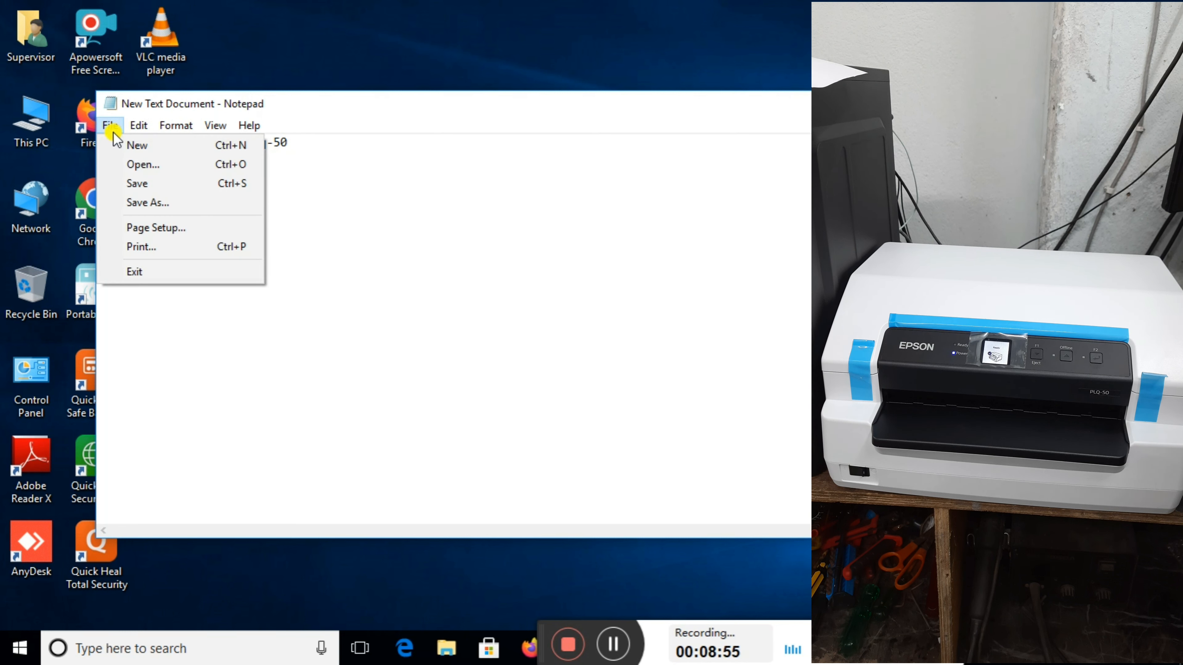
pyautogui.click(156, 246)
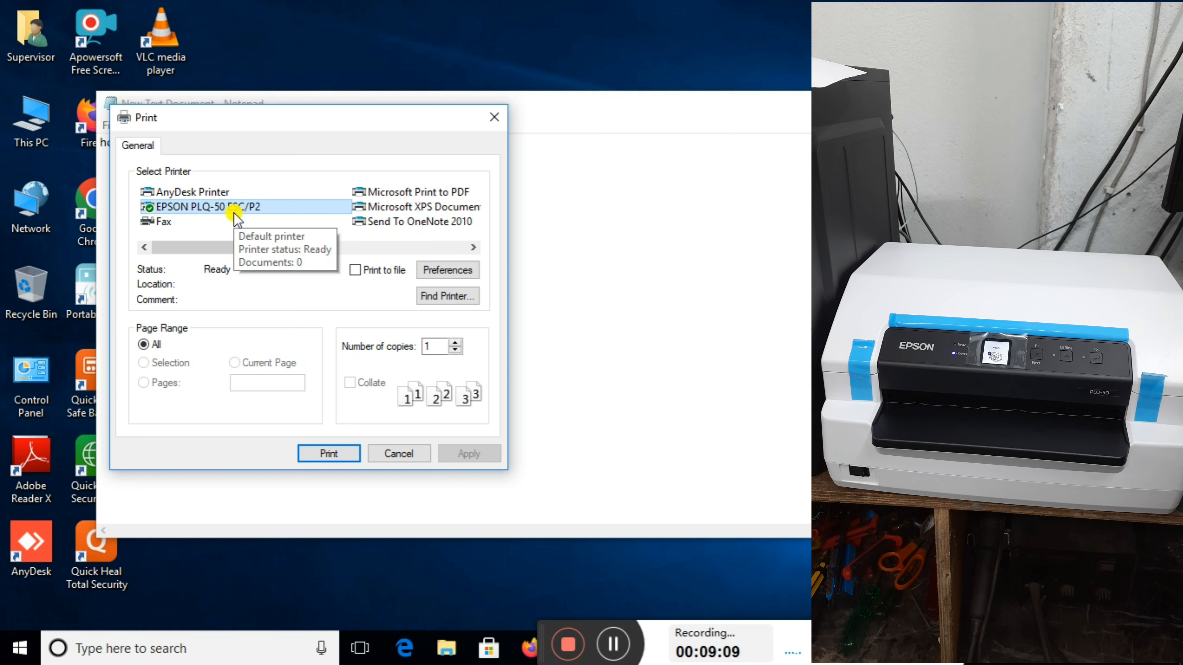
pyautogui.click(173, 208)
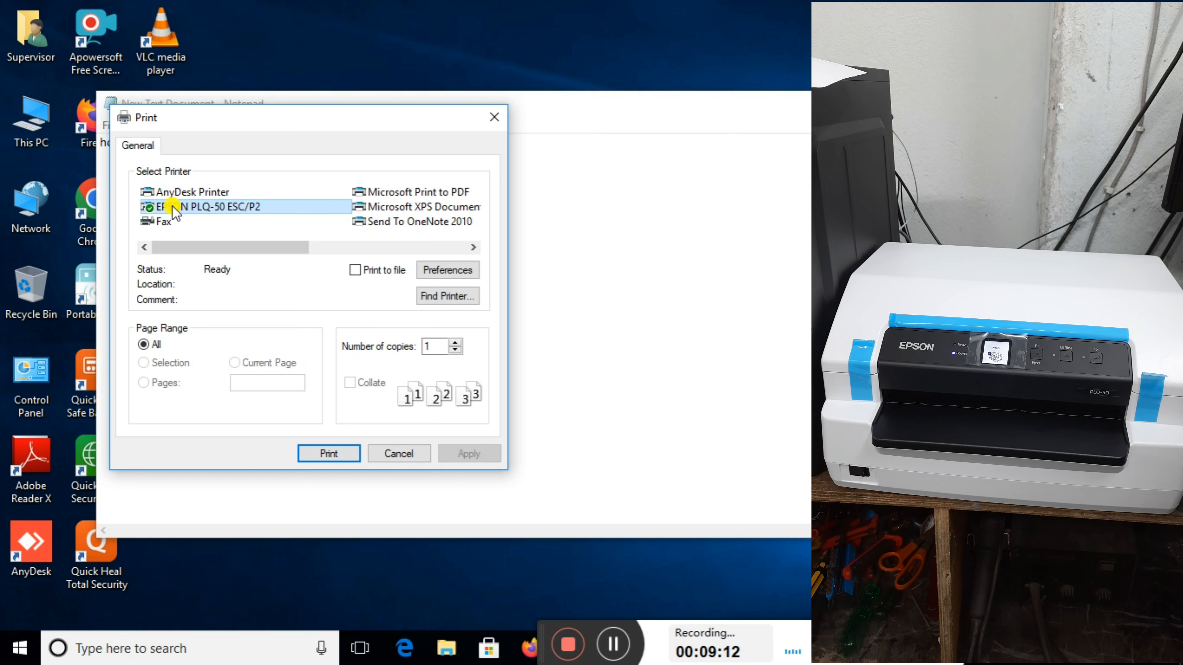
pyautogui.click(341, 454)
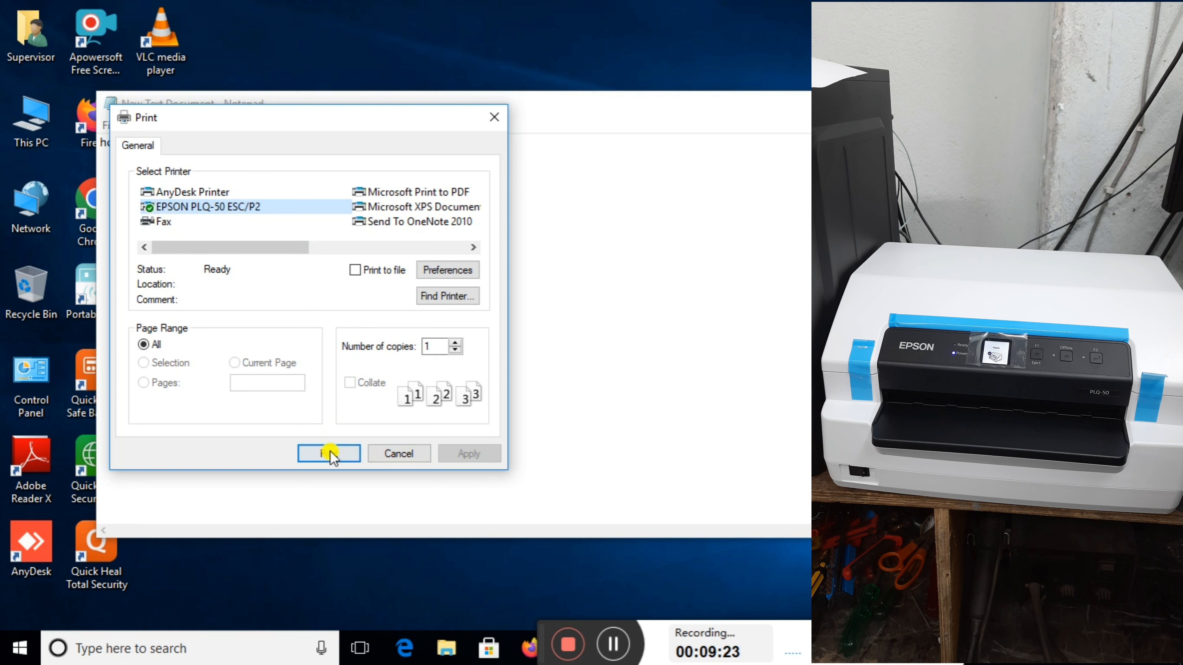
pyautogui.click(318, 453)
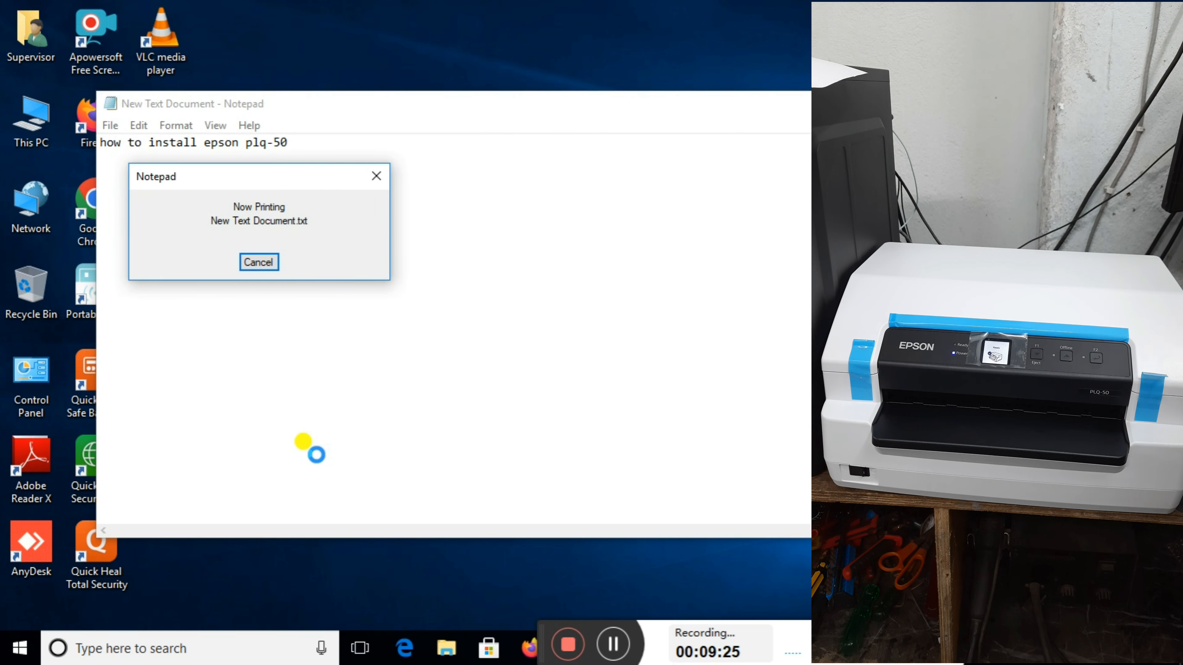